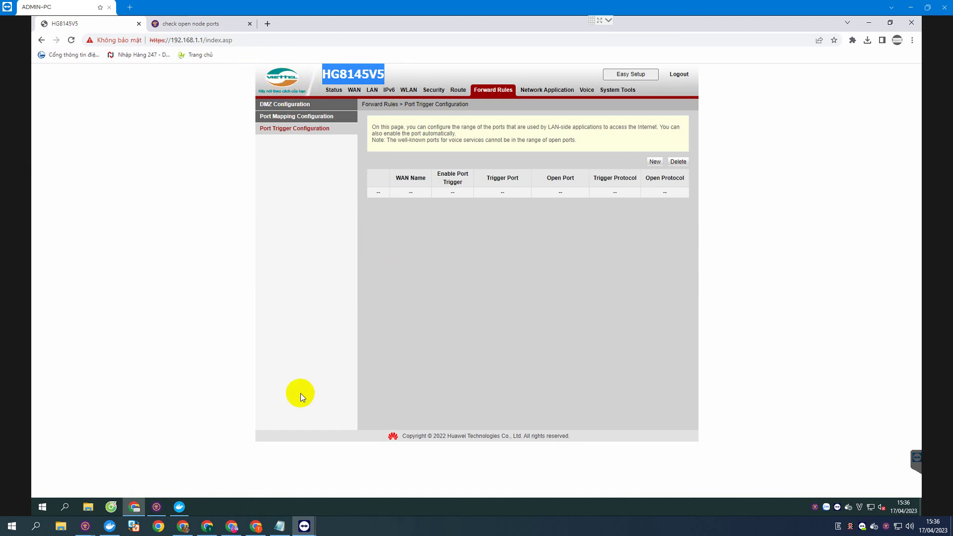
left_click(297, 509)
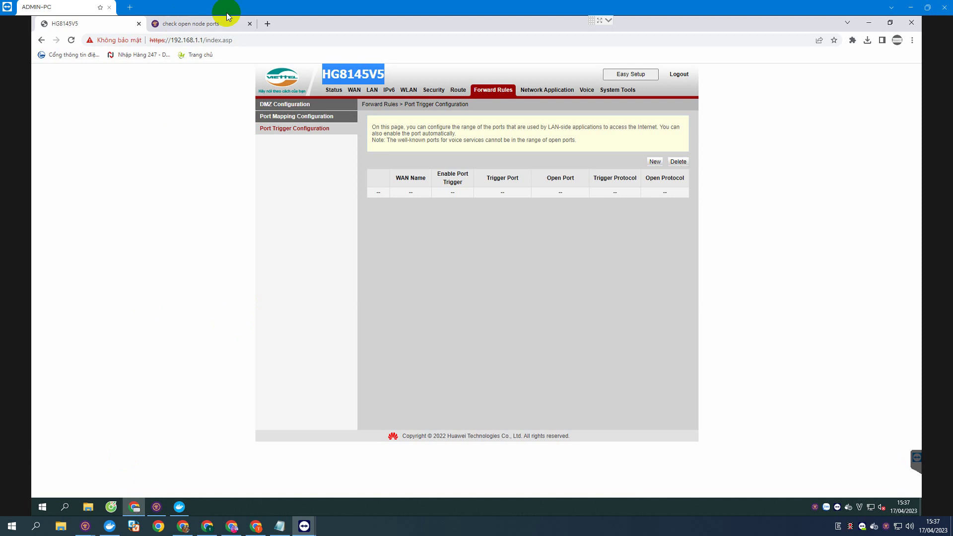
left_click_drag(206, 40, 165, 41)
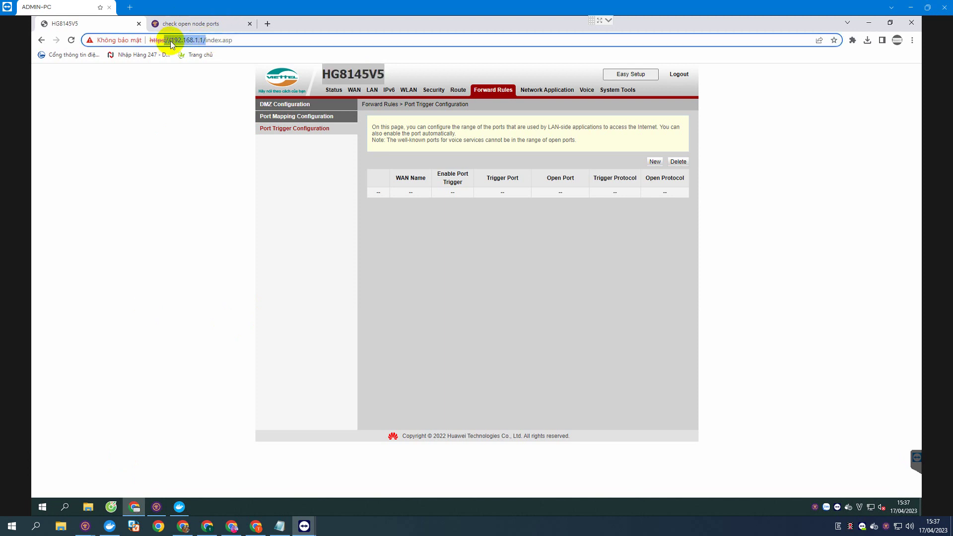
left_click_drag(240, 40, 149, 40)
Open Command Prompt and run ipconfig to look up the Ethernet adapter's default gateway address
left_click(70, 500)
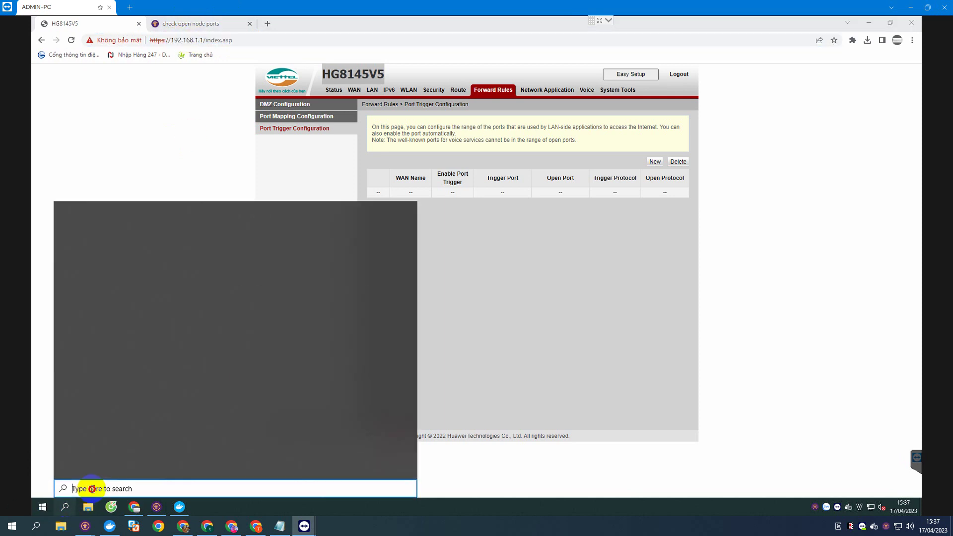
type("cmd")
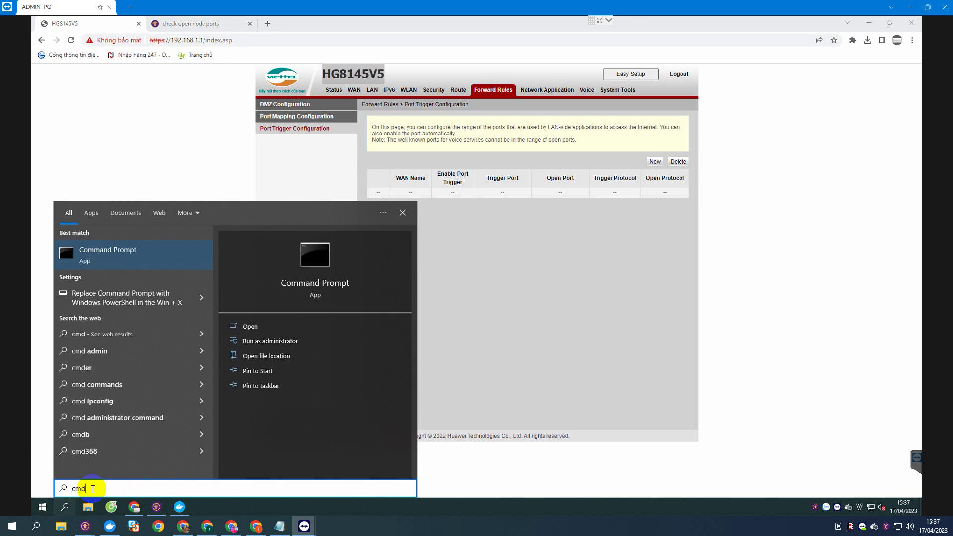
key("Return")
type("ip")
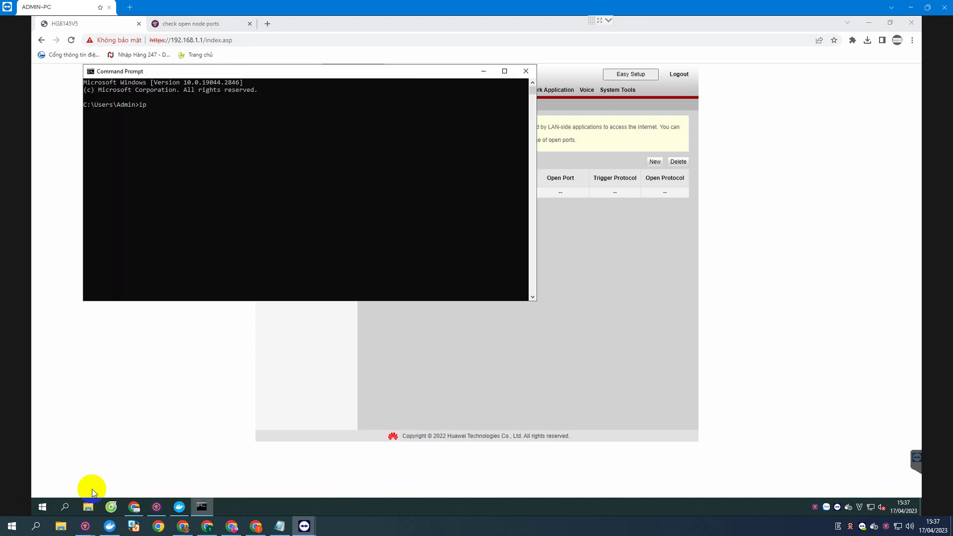
type("config")
key("Return")
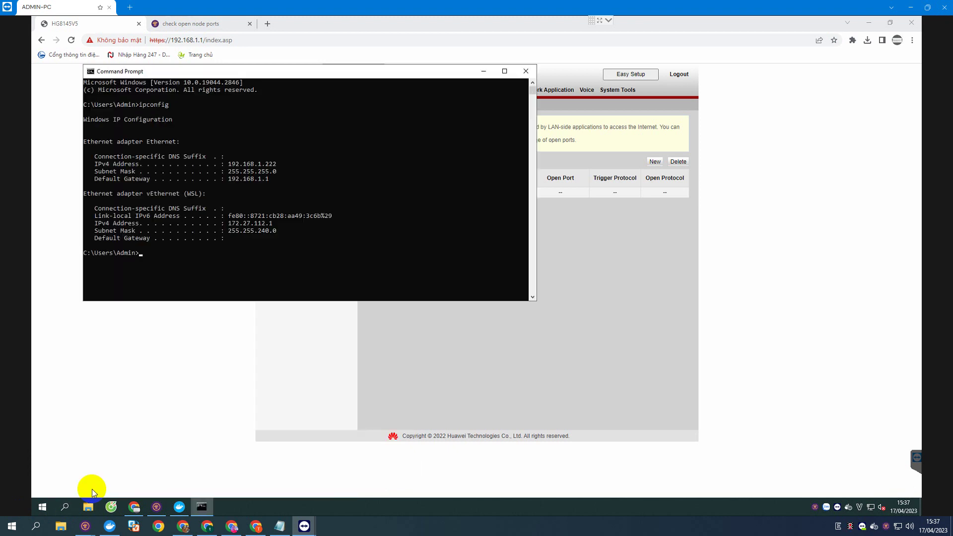
left_click_drag(270, 181, 221, 179)
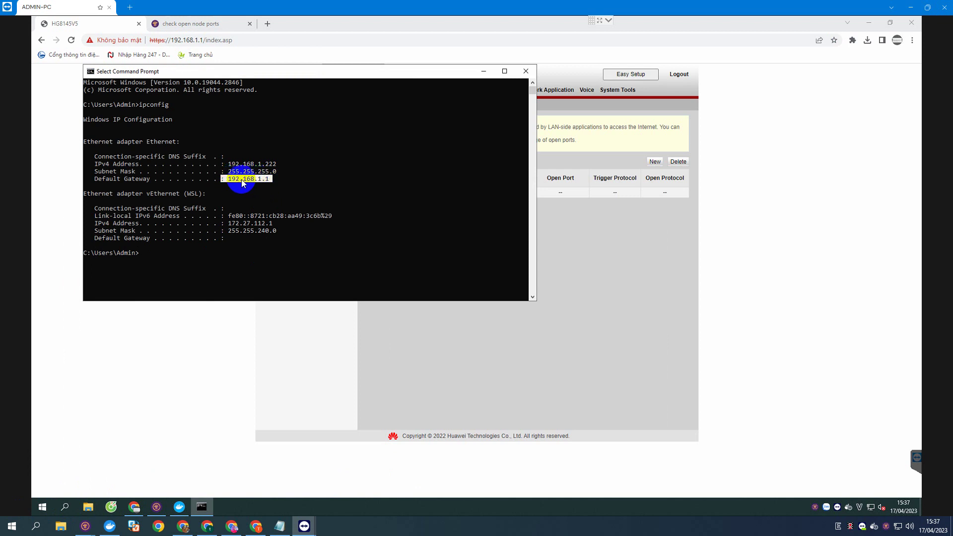
Return to the router's administration page in the browser and view the WAN information under its status section
left_click(245, 39)
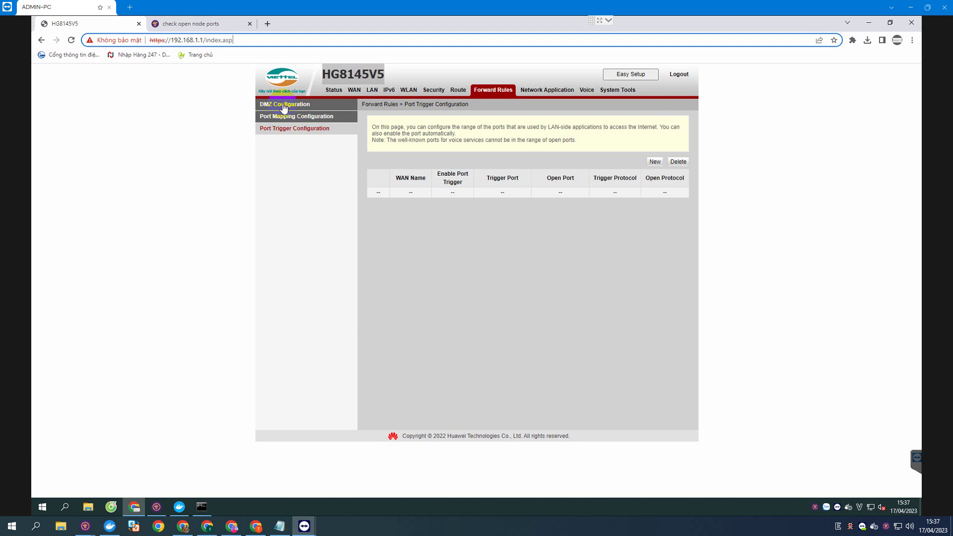
left_click(334, 89)
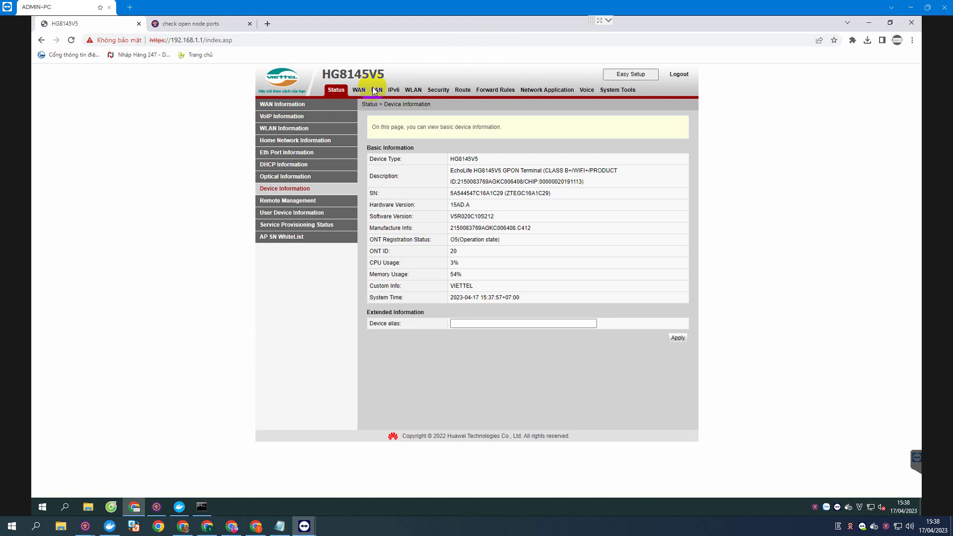
left_click(336, 90)
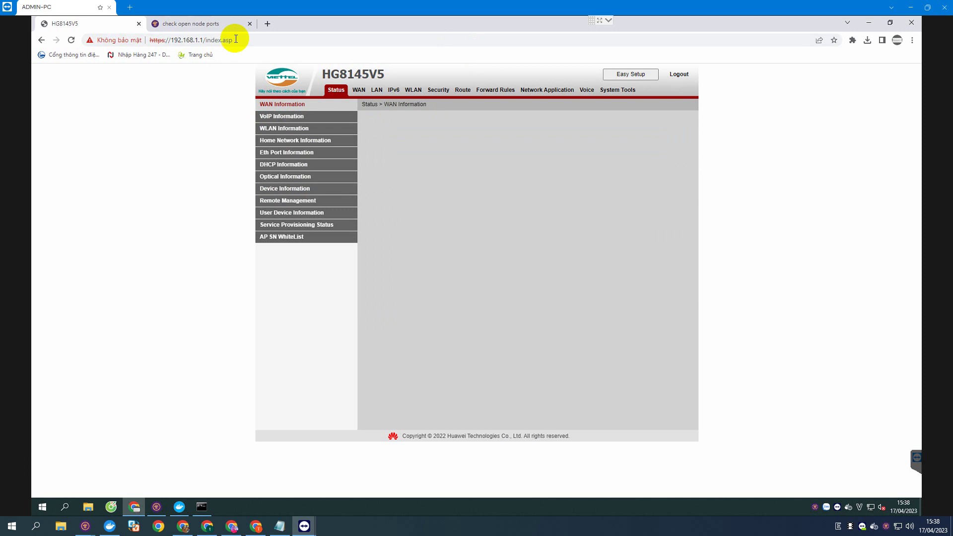
Check the public IP address shown on the node port checker page
left_click(171, 23)
left_click_drag(401, 157, 559, 165)
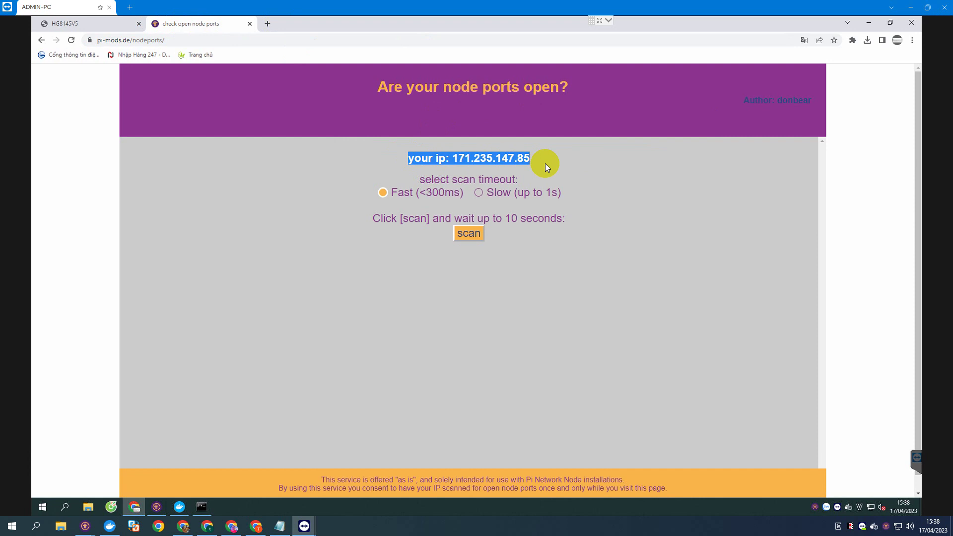
mouse_move(545, 163)
left_mouse_down()
mouse_move(431, 156)
mouse_move(556, 155)
left_mouse_up()
left_click(565, 153)
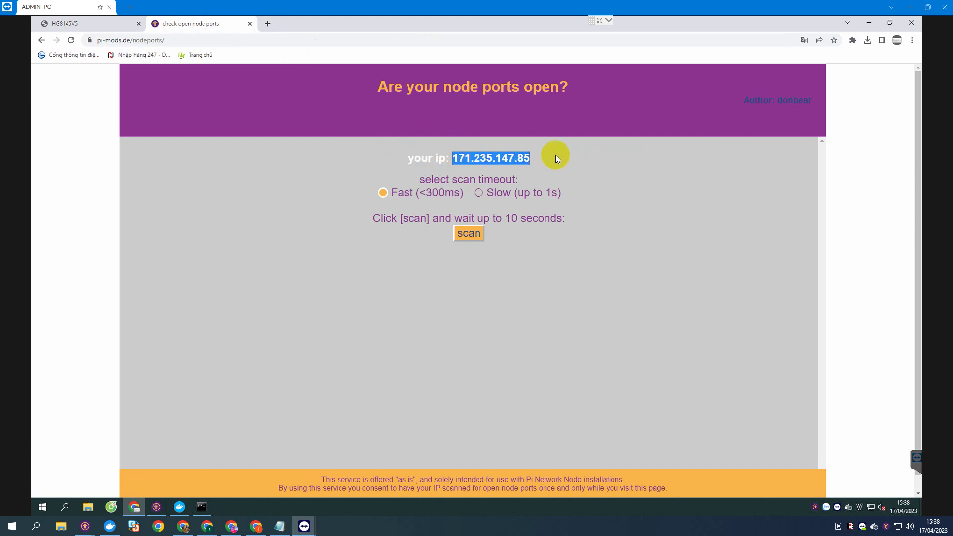
left_click(538, 155)
left_click_drag(471, 158, 452, 158)
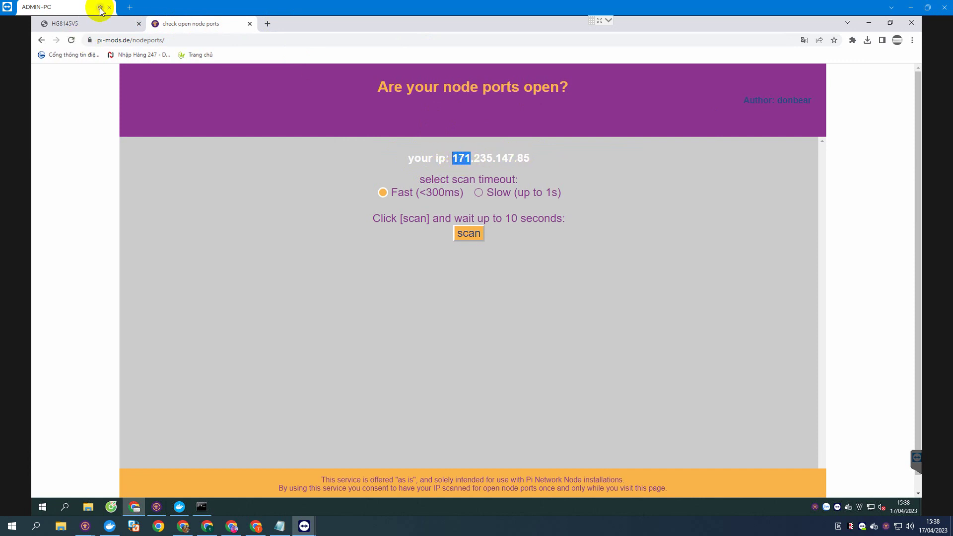
View the details of the 2_INTERNET_R_VID_35 connection on the router and compare its IP address with the node port checker's
left_click(94, 25)
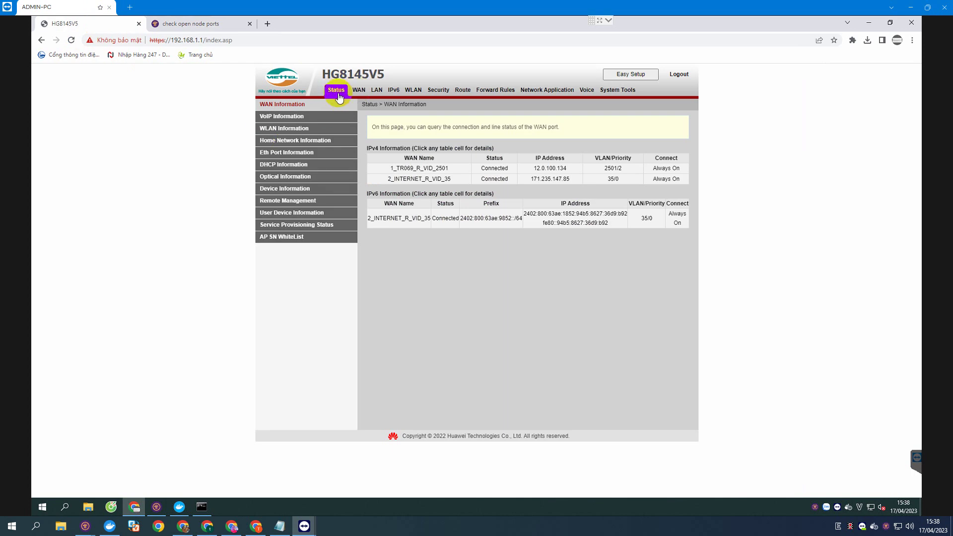
left_click(279, 106)
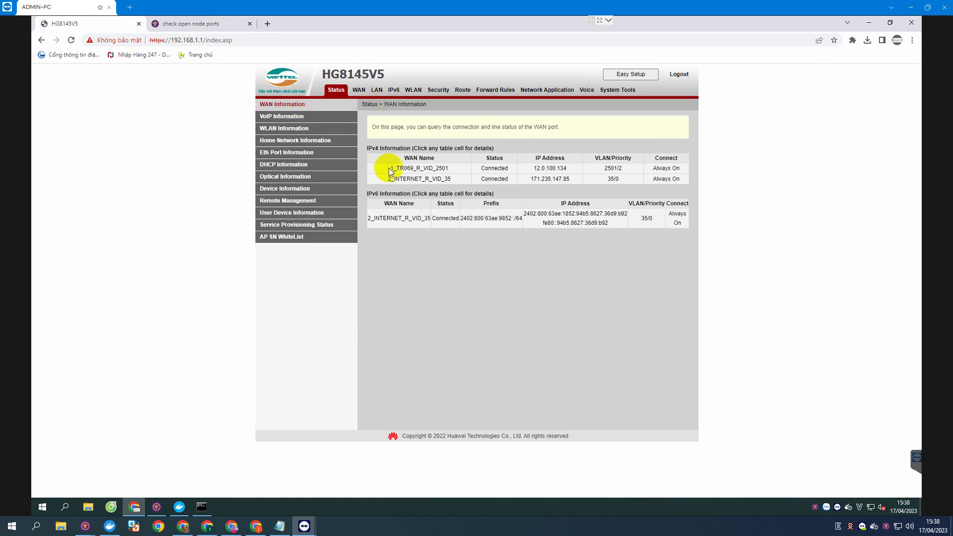
left_click(438, 177)
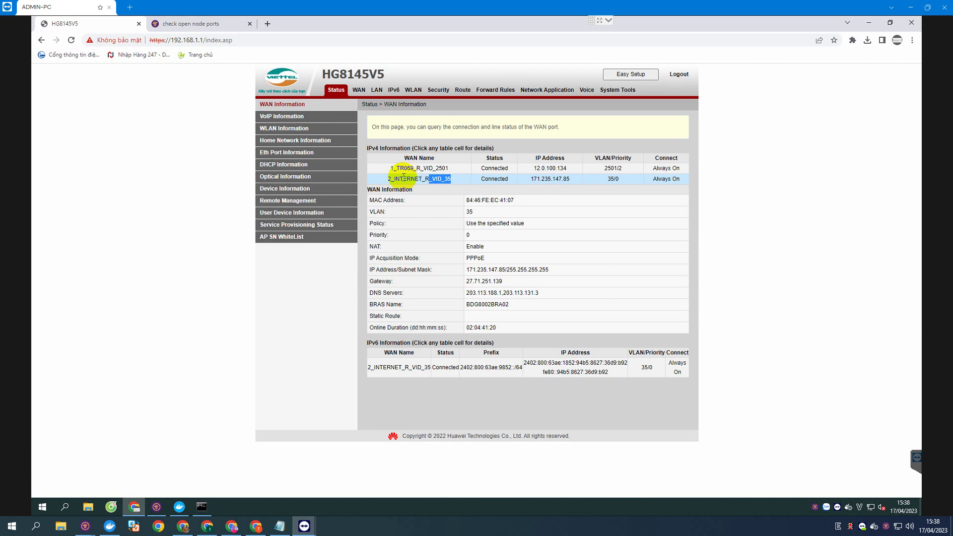
left_click_drag(389, 178, 570, 179)
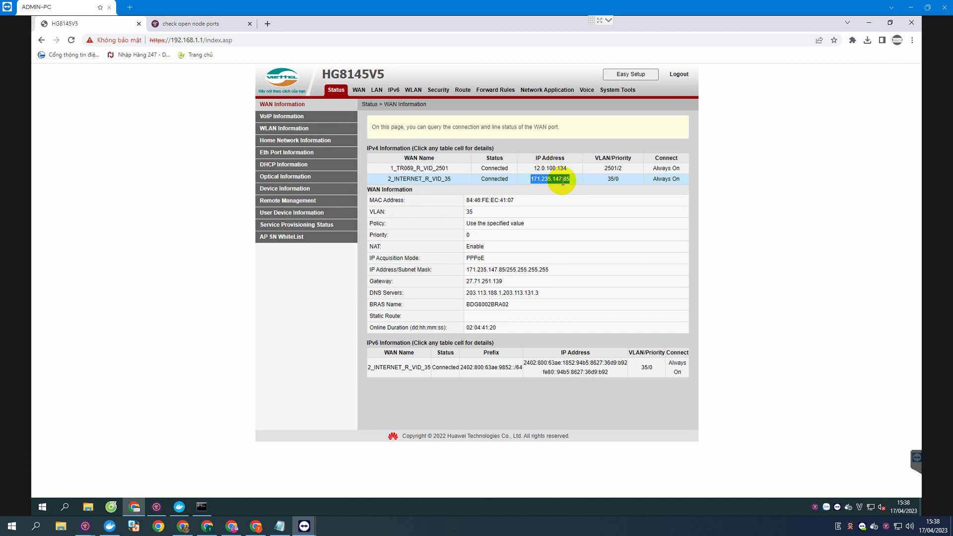
left_click(213, 25)
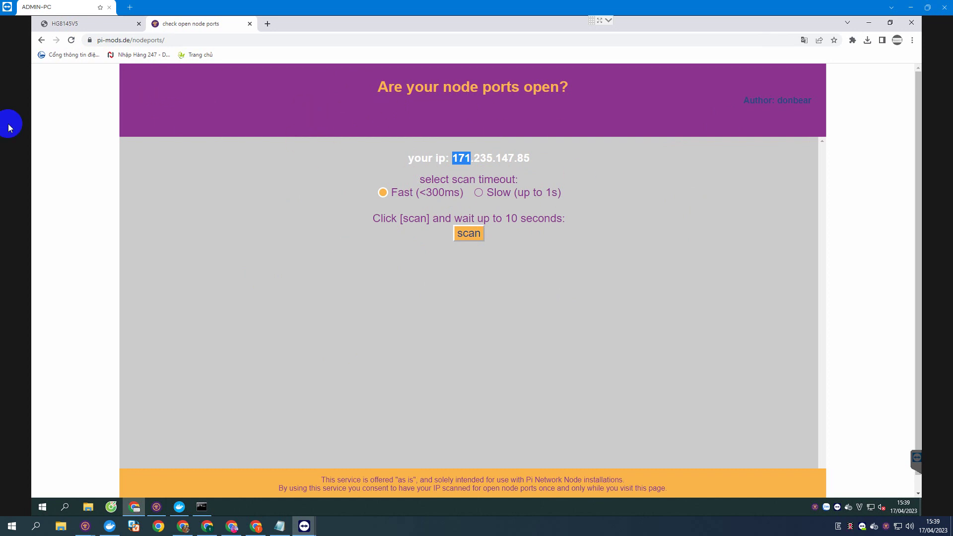
Add and apply an enabled DMZ entry on the router for WAN 2_INTERNET_R_VID_35 with host address 192.168.1.222
left_click(68, 25)
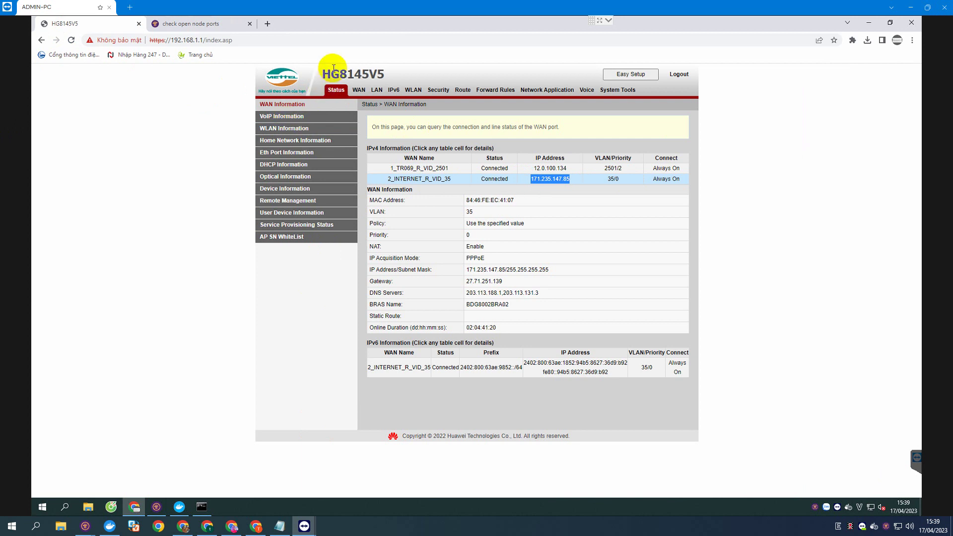
left_click(493, 93)
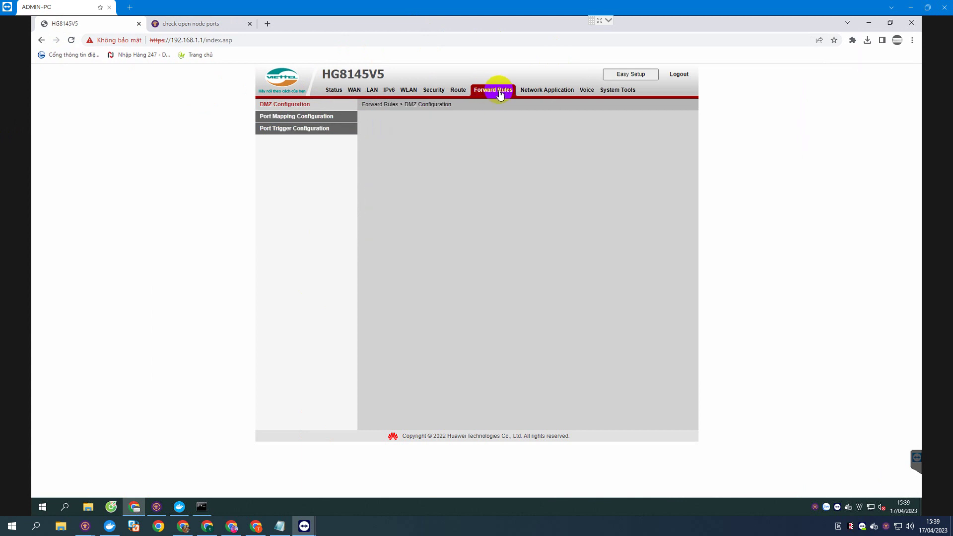
left_click(291, 108)
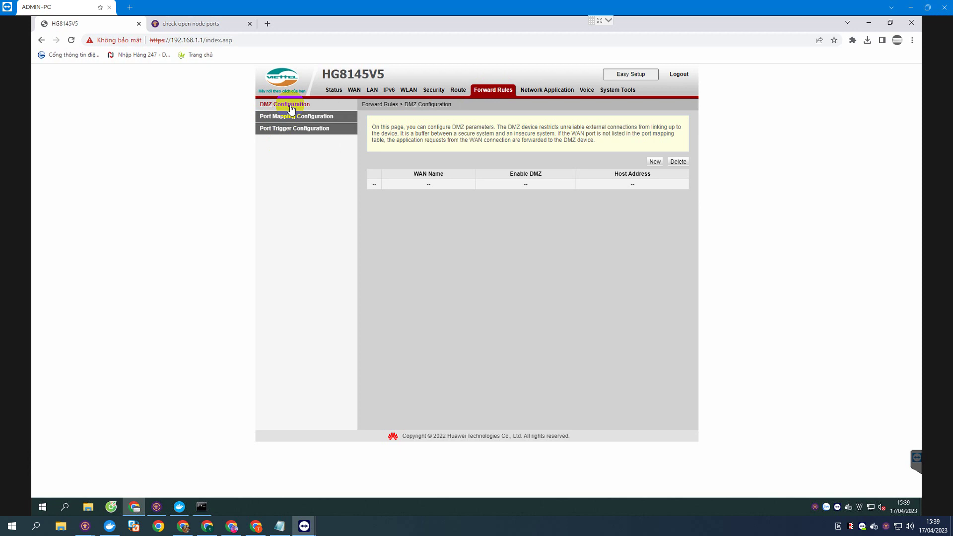
left_click(653, 162)
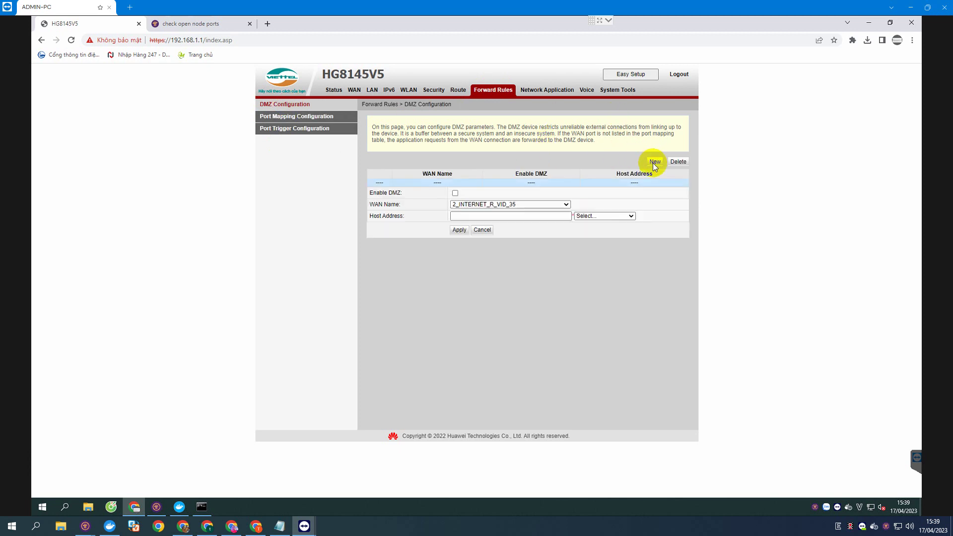
left_click(455, 192)
left_click(474, 217)
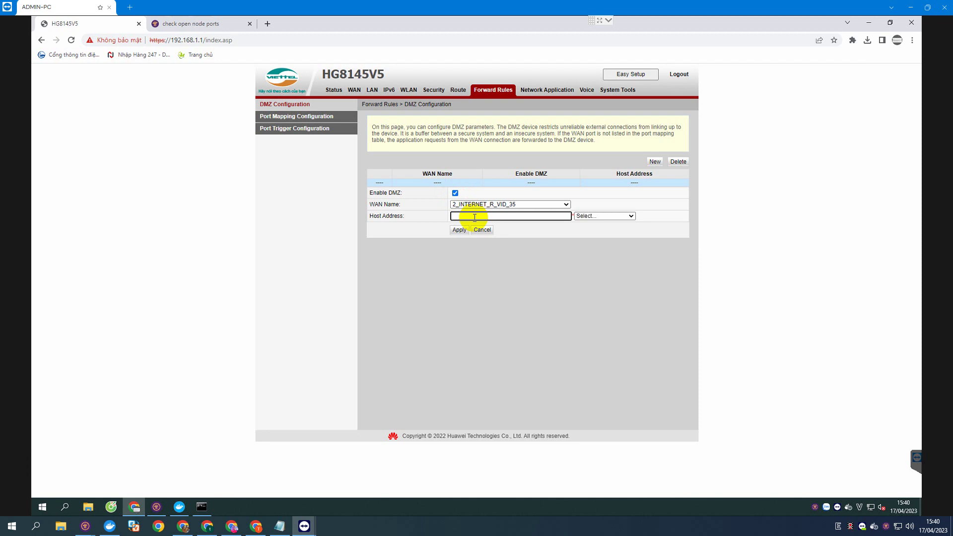
type("192.1688.1.222")
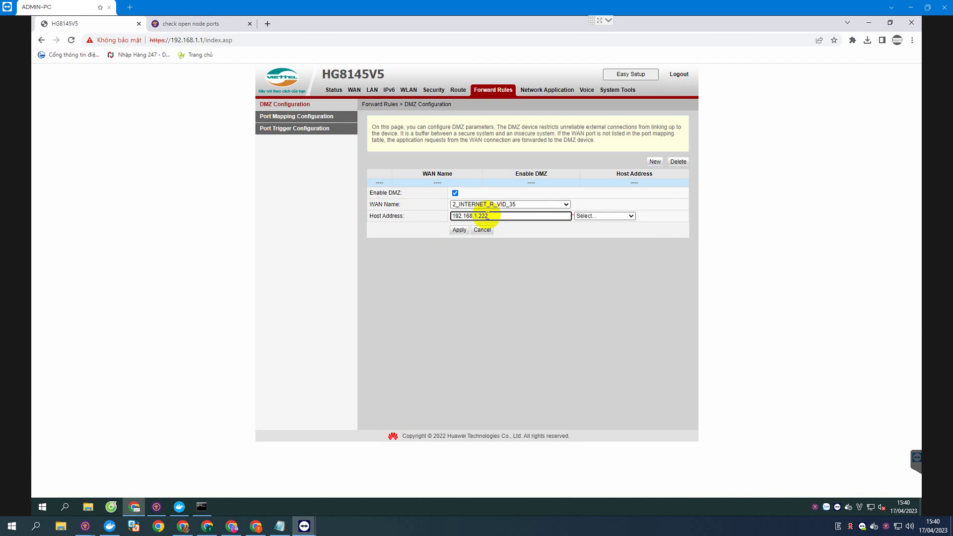
left_click_drag(478, 215, 494, 216)
left_click(491, 217)
left_click_drag(490, 217, 486, 216)
left_click(457, 230)
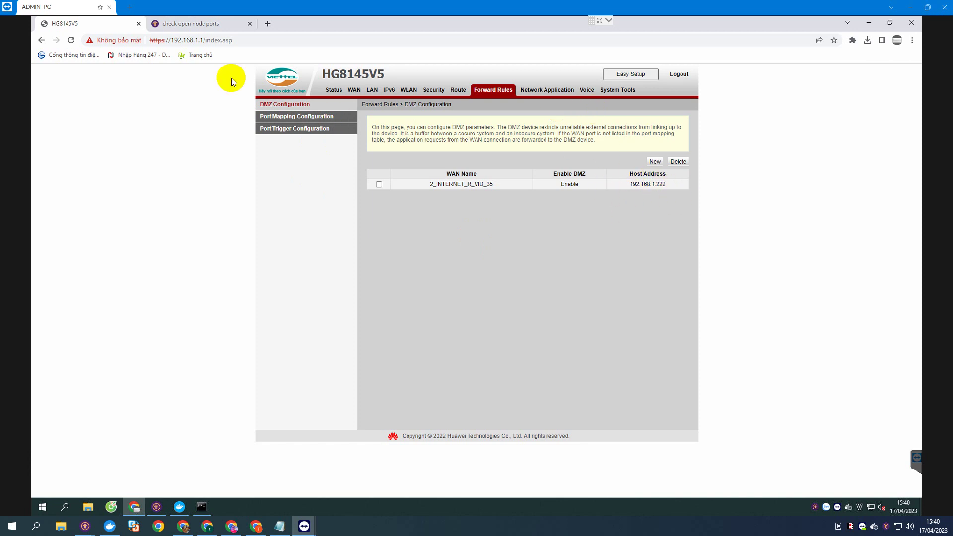
Start a user-defined port mapping named NODE on WAN 2_INTERNET_R_VID_35 with internal host 192.168.1.222
left_click(279, 121)
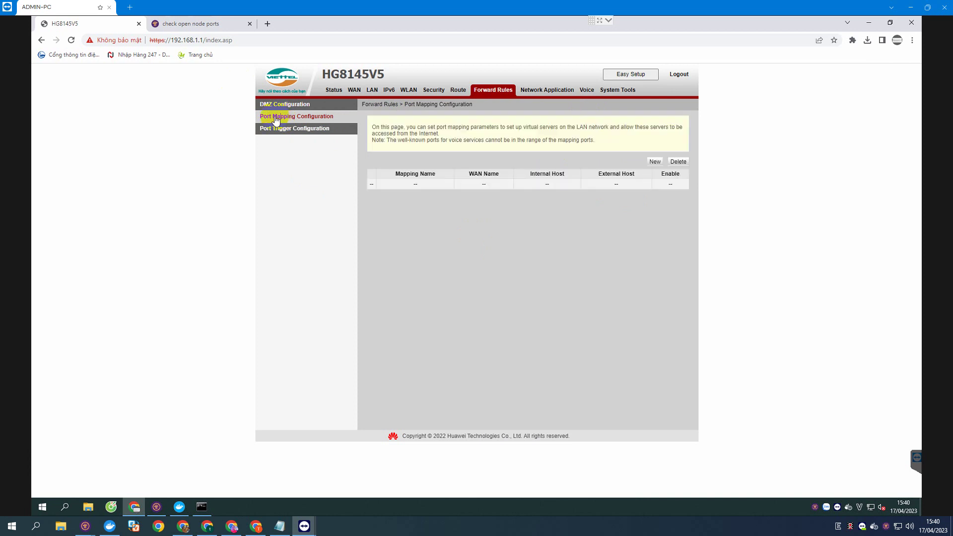
left_click(655, 162)
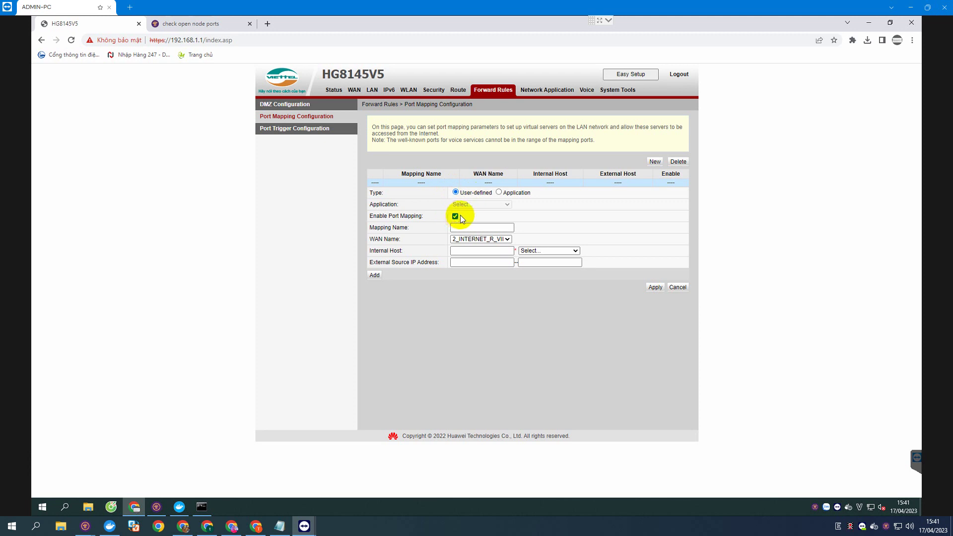
left_click(460, 229)
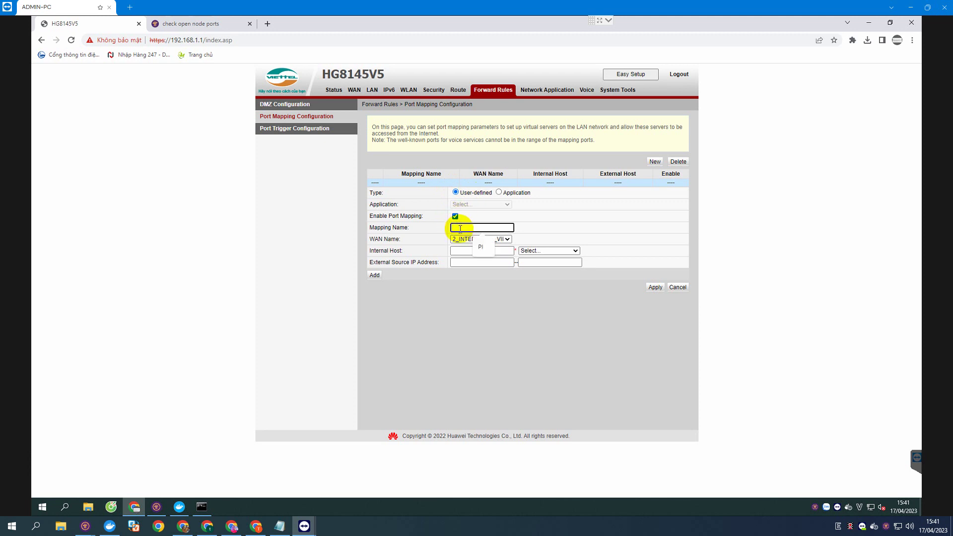
type("NODE")
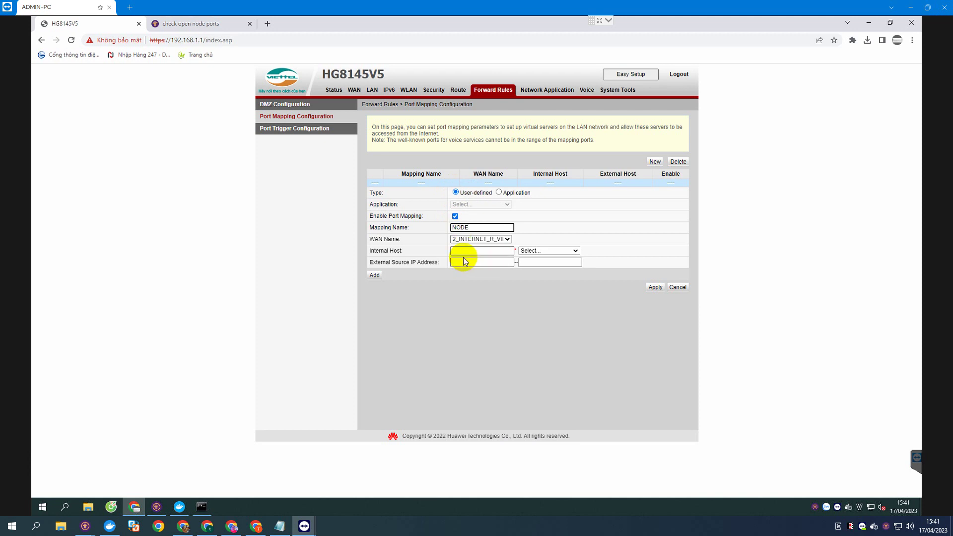
left_click(505, 239)
left_click(506, 247)
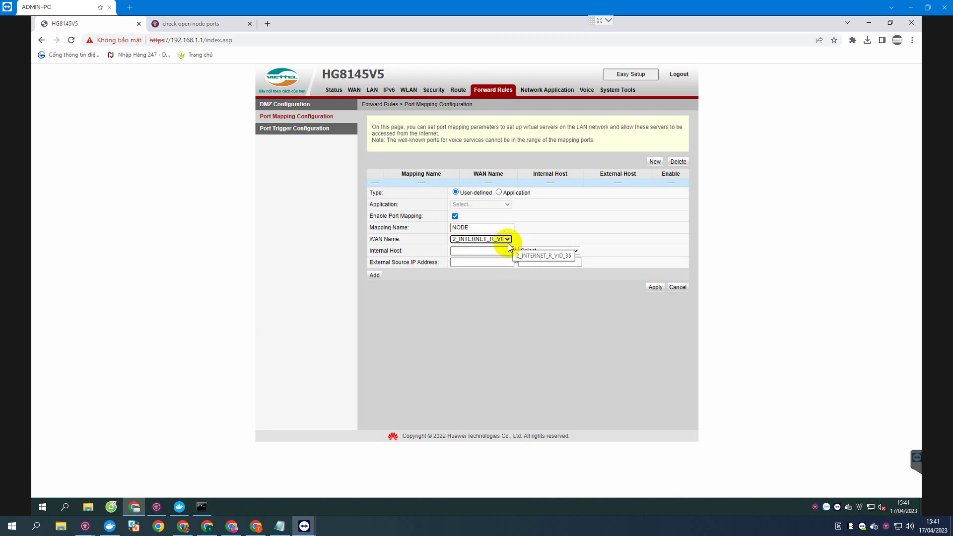
left_click(482, 250)
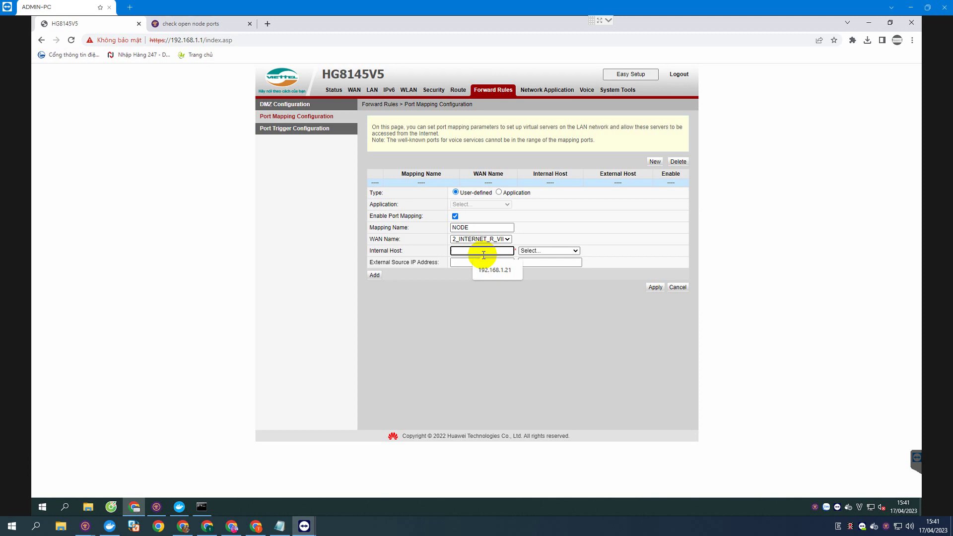
type("192.168.1.222")
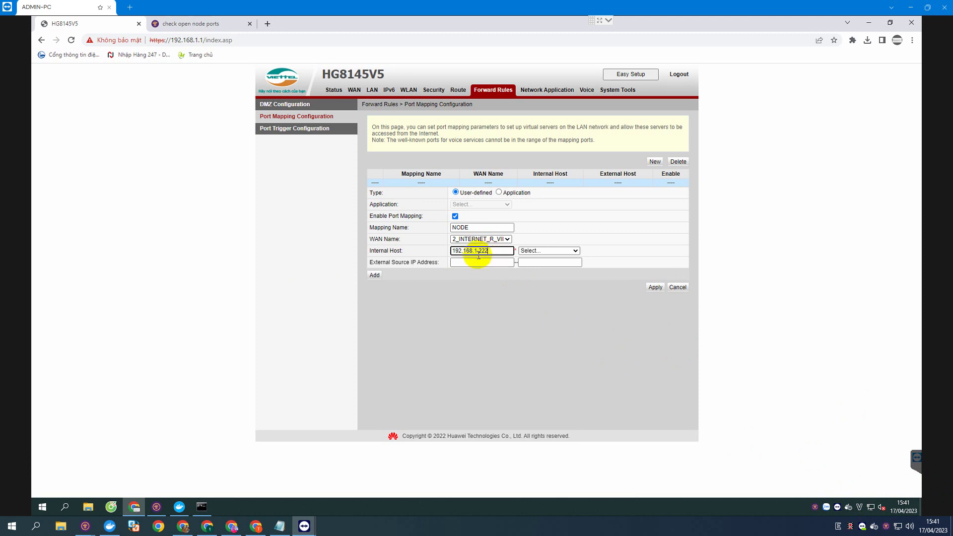
Add a TCP port entry to the NODE mapping with internal and external port ranges both set to 31400–31400
left_click(374, 276)
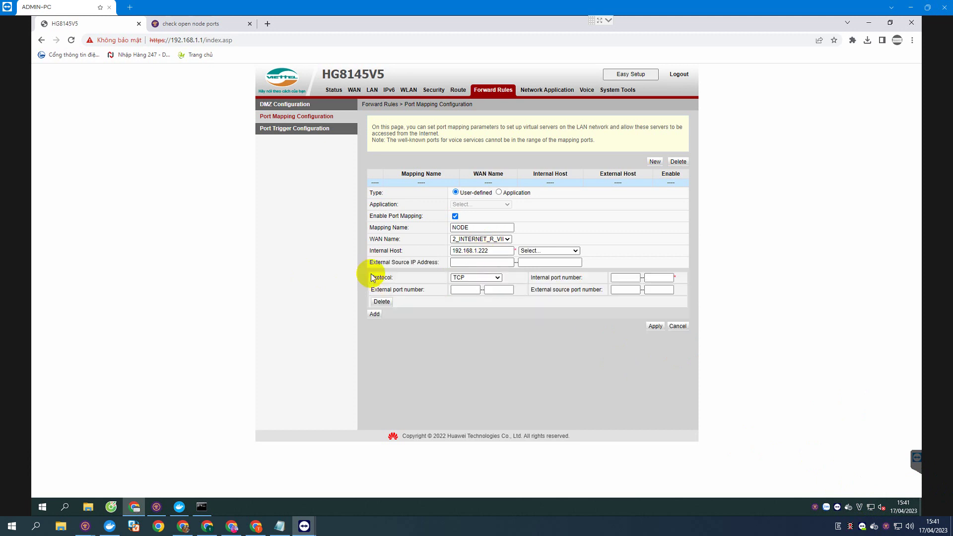
left_click(626, 278)
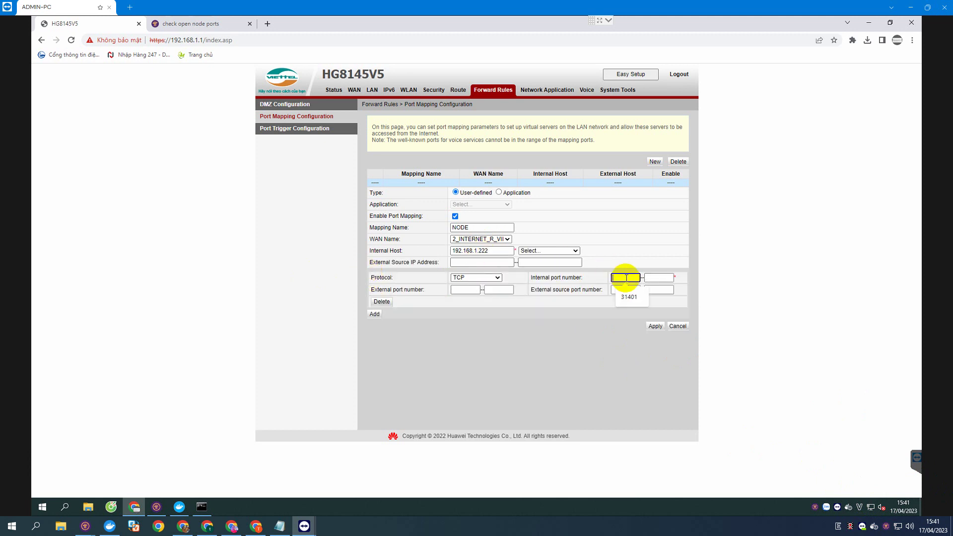
type("31400")
key("Tab")
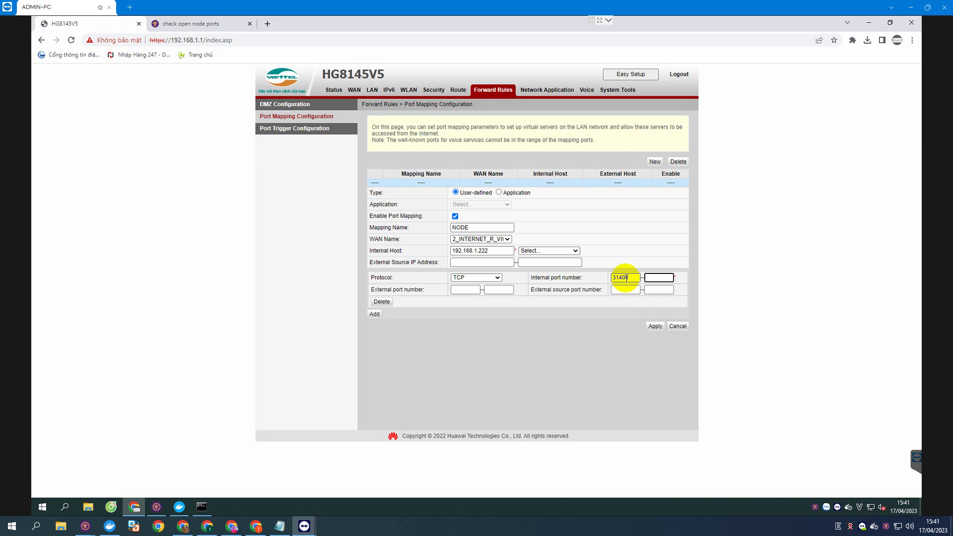
type("31400")
key("Tab")
type("31400")
key("Tab")
type("31400")
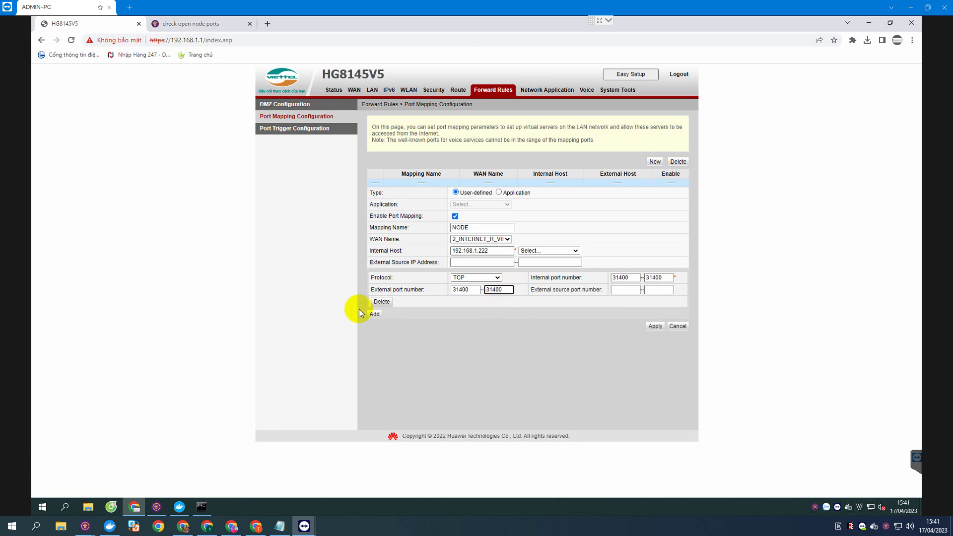
Add a second TCP port entry with internal and external port ranges both set to 31401–31401
left_click(374, 314)
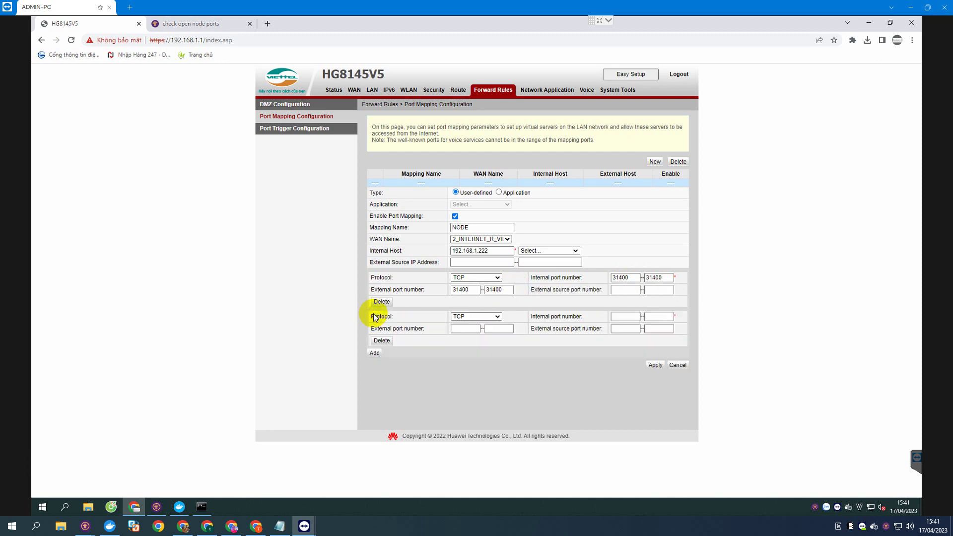
left_click(624, 316)
type("31401")
key("Tab")
type("31401")
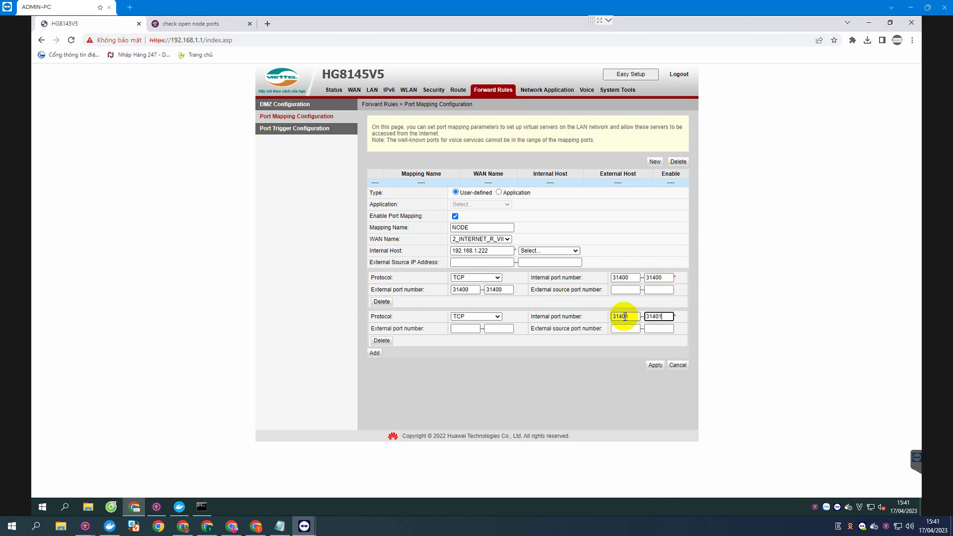
key("Tab")
type("31401")
key("Tab")
type("31401")
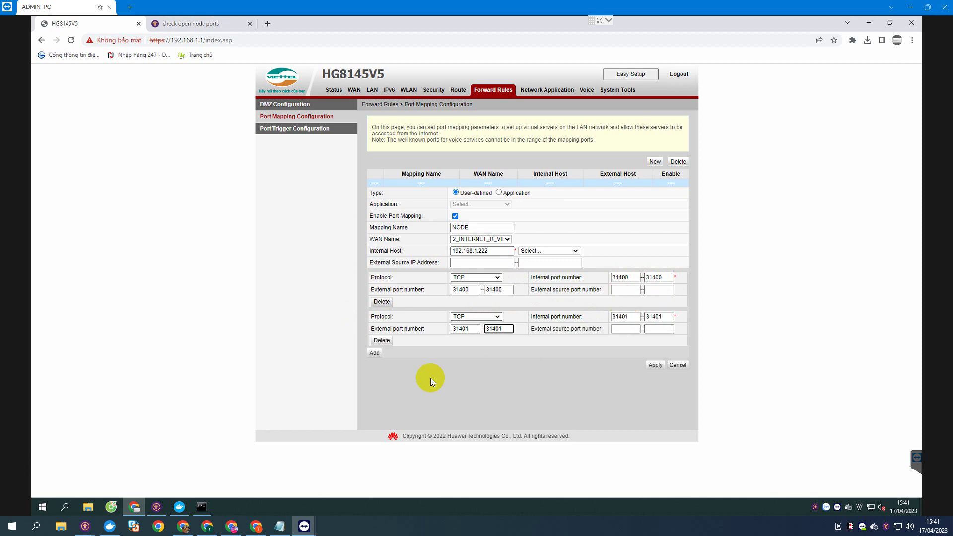
Add a third TCP port entry with internal and external port ranges both set to 31402–31402
left_click(369, 354)
left_click(623, 355)
type("314")
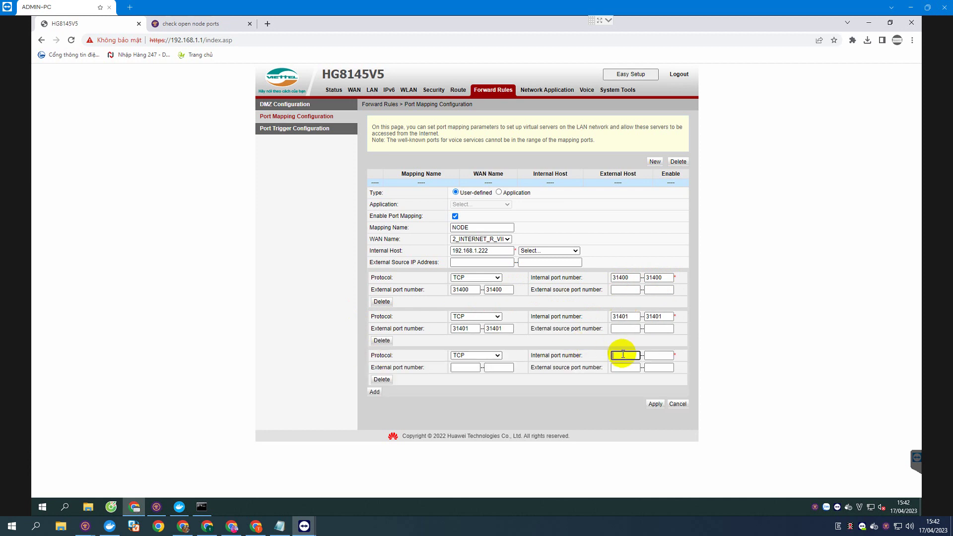
type("02")
key("Tab")
type("31402")
key("Tab")
type("31402")
key("Tab")
type("31402")
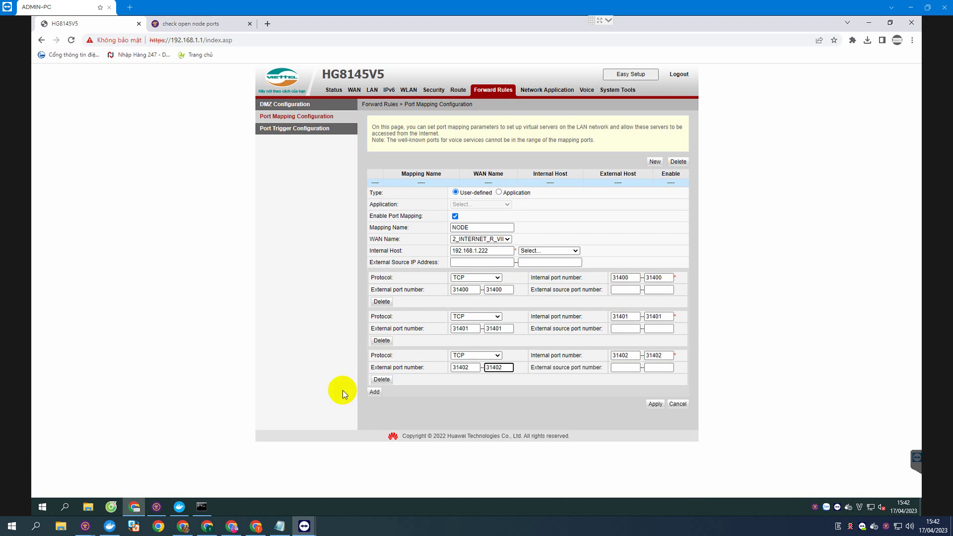
Add a fourth TCP port entry with internal and external port ranges both set to 31403–31403
left_click(370, 395)
left_click(626, 395)
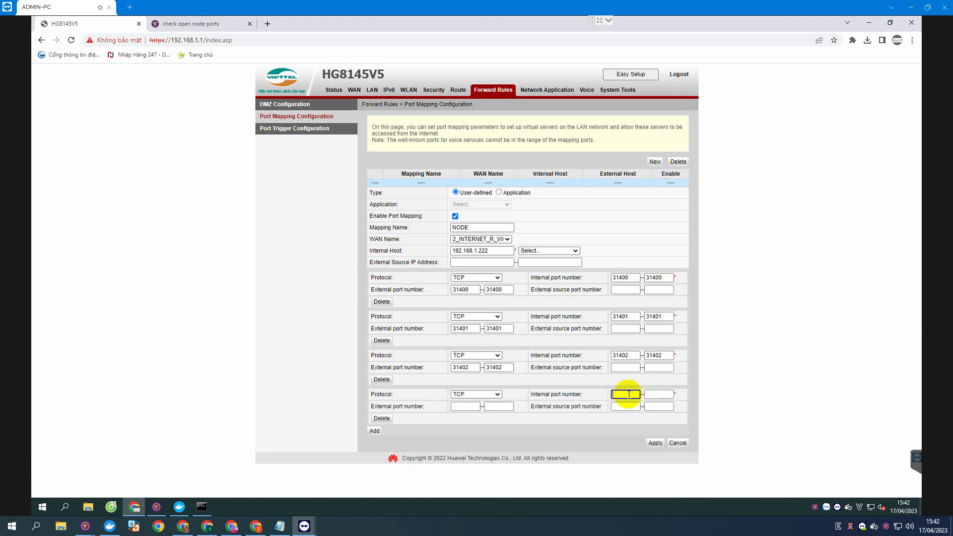
type("31403")
key("Tab")
type("31403")
key("Tab")
type("31403")
key("Tab")
type("31")
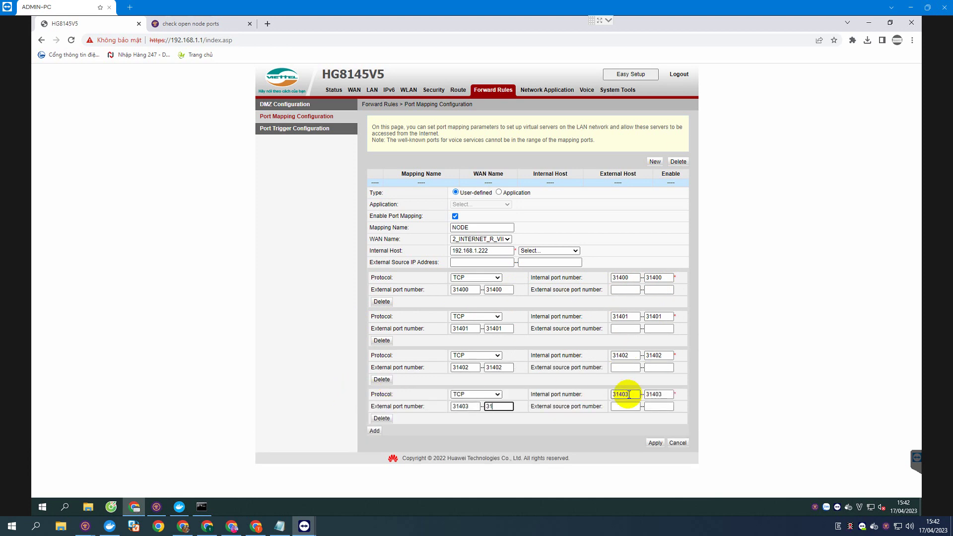
type("403")
Add a fifth TCP port entry with internal and external port ranges both set to 31404–31404
left_click(374, 430)
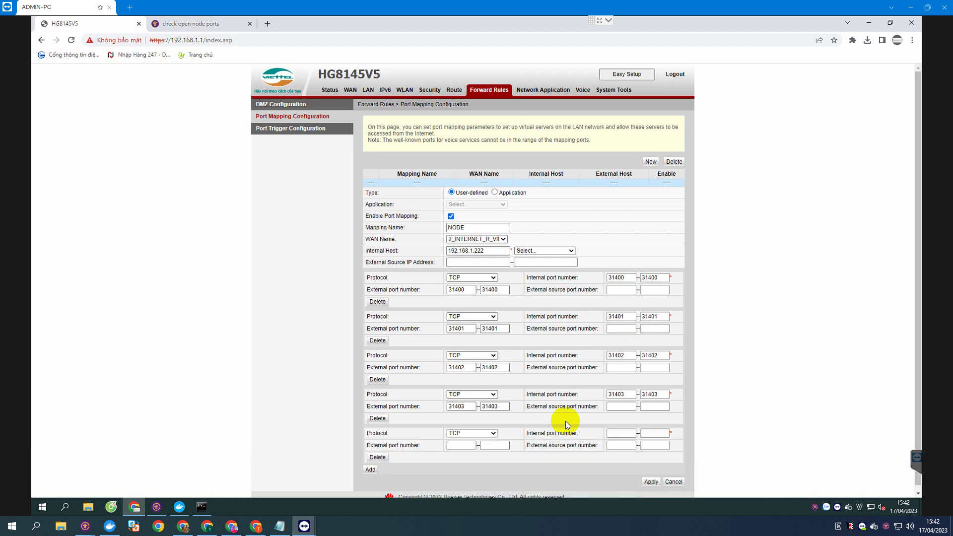
left_click(626, 433)
type("31404")
key("Tab")
type("3")
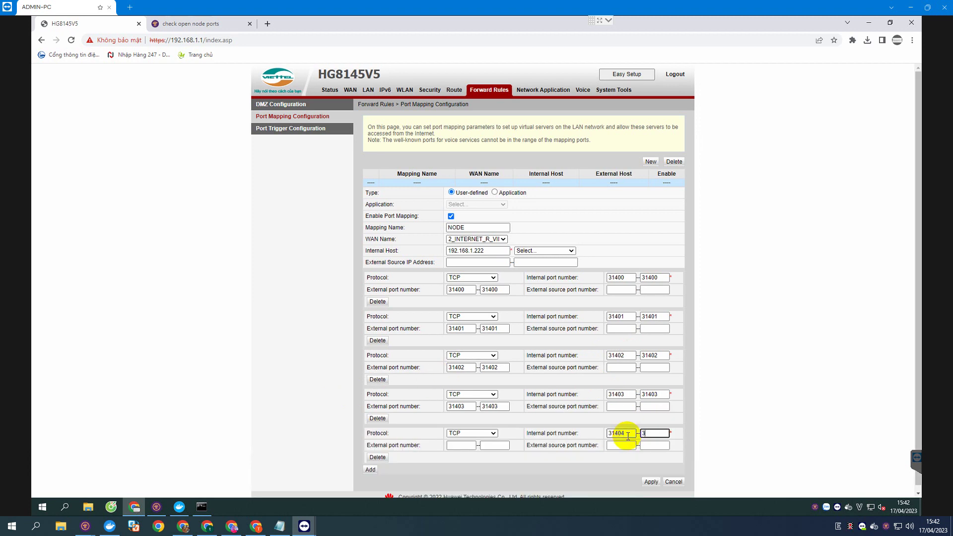
type("1404")
key("Tab")
type("31404")
key("Tab")
type("31404")
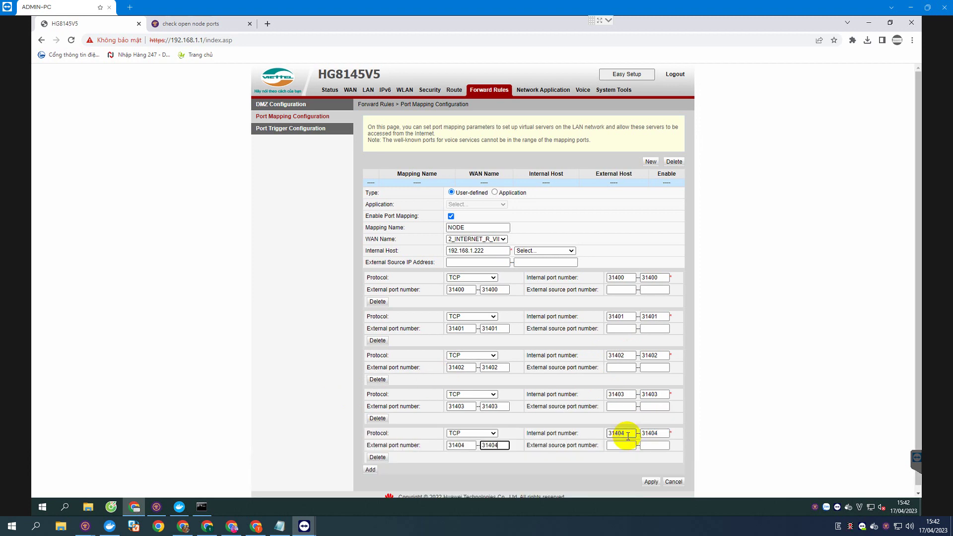
Add a sixth TCP port entry with internal and external port ranges both set to 31405–31405
scroll(540, 372, "down", 1)
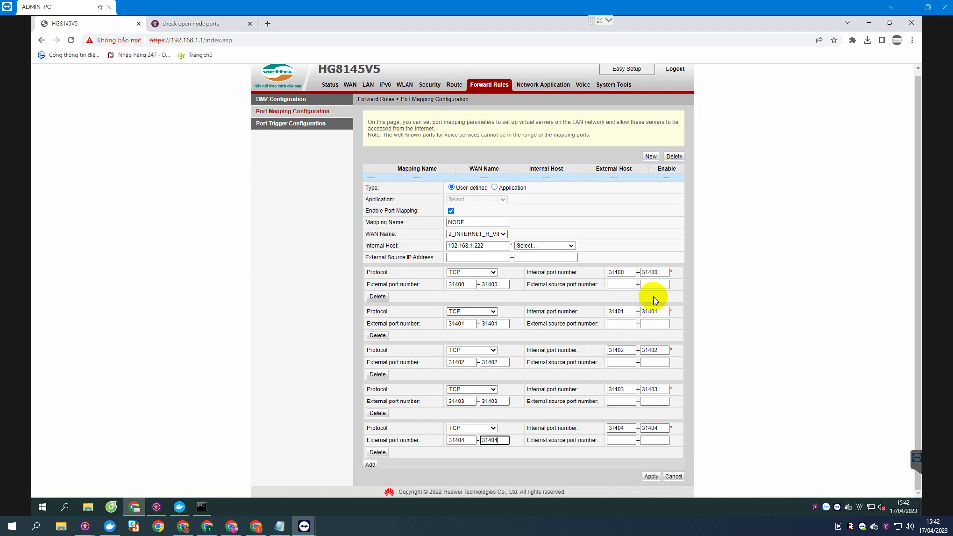
left_click(371, 464)
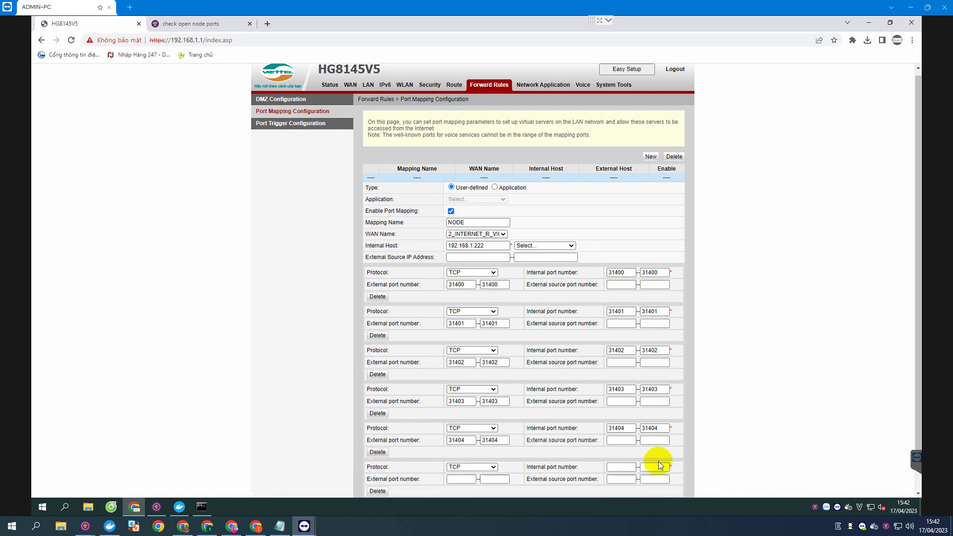
left_click(620, 467)
type("31405")
key("Tab")
type("31405")
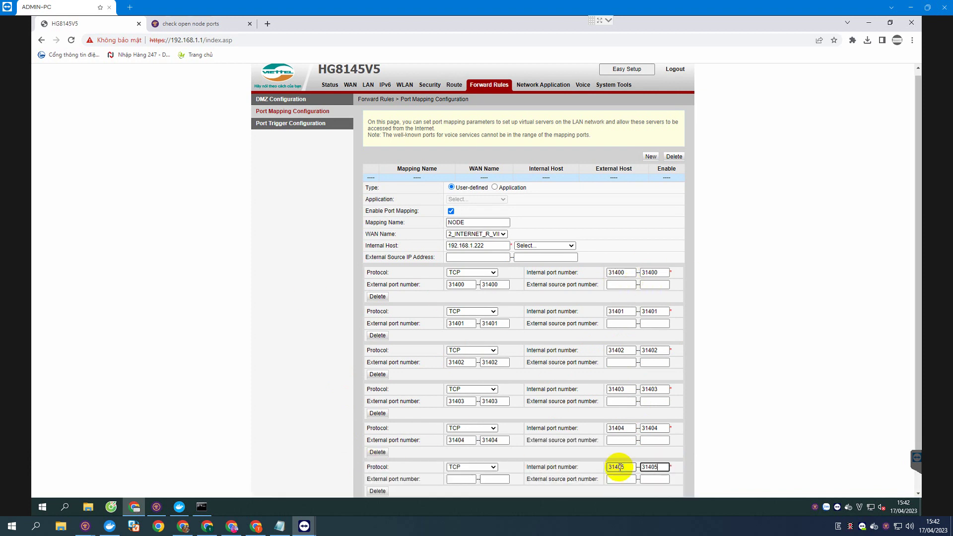
key("Tab")
type("31405")
key("Tab")
type("31405")
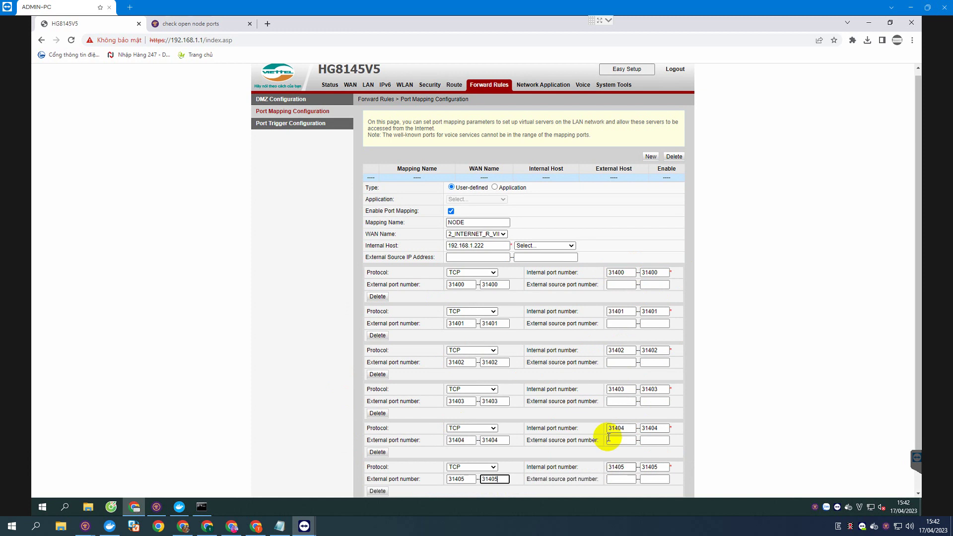
Add a seventh TCP port entry with internal and external port ranges both set to 31406–31406
scroll(447, 422, "down", 1)
left_click(369, 465)
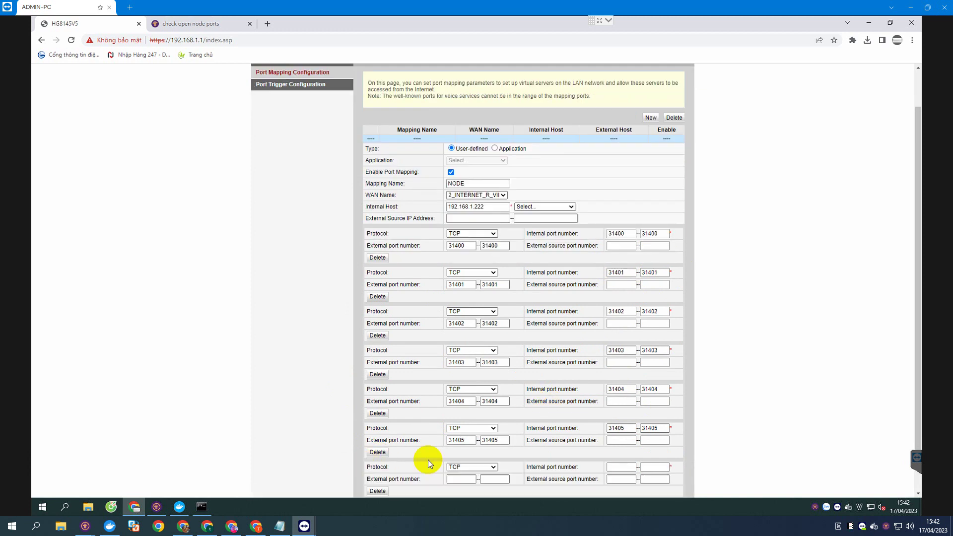
left_click(621, 466)
type("31406")
key("Tab")
type("31406")
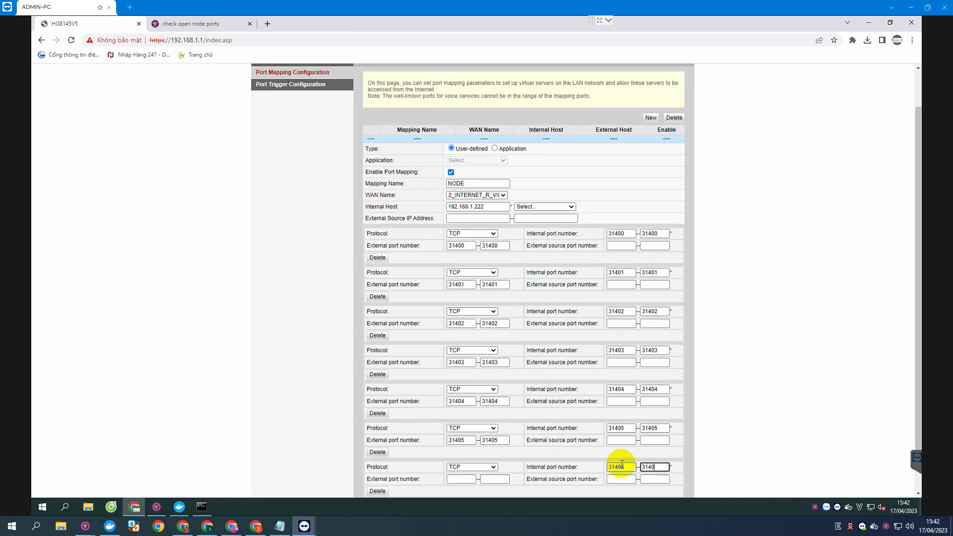
key("Tab")
type("31406")
key("Tab")
type("31406")
Add an eighth TCP port entry with internal and external port ranges both set to 31407–31407
scroll(595, 451, "down", 1)
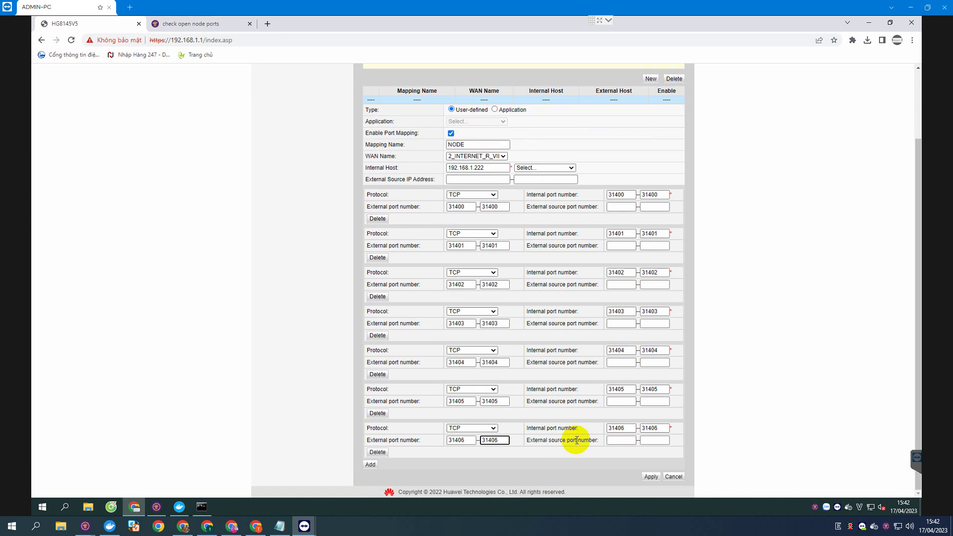
left_click(370, 466)
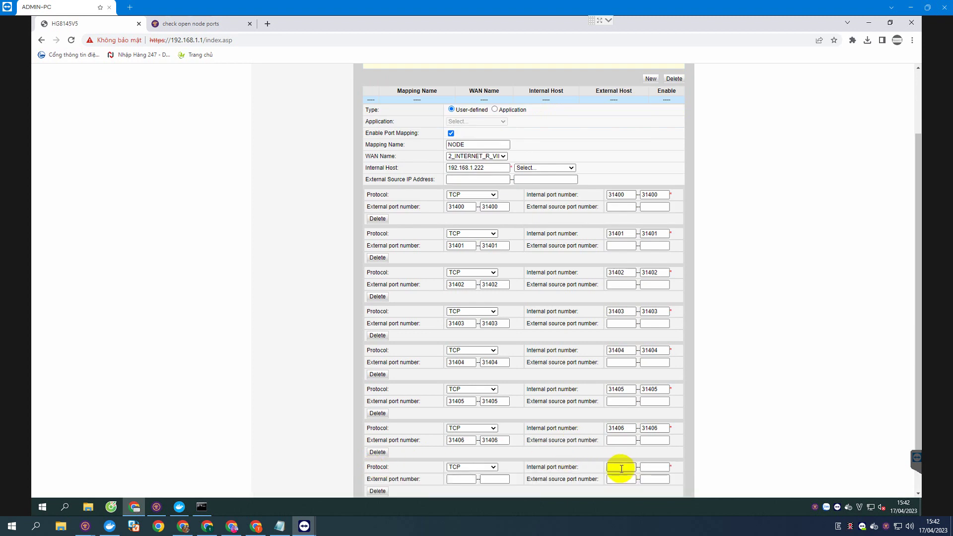
left_click(619, 467)
type("31407")
key("Tab")
type("31407")
key("Tab")
type("31407")
key("Tab")
type("31407")
Add a ninth TCP port entry with internal and external port ranges both set to 31408–31408
scroll(472, 367, "down", 1)
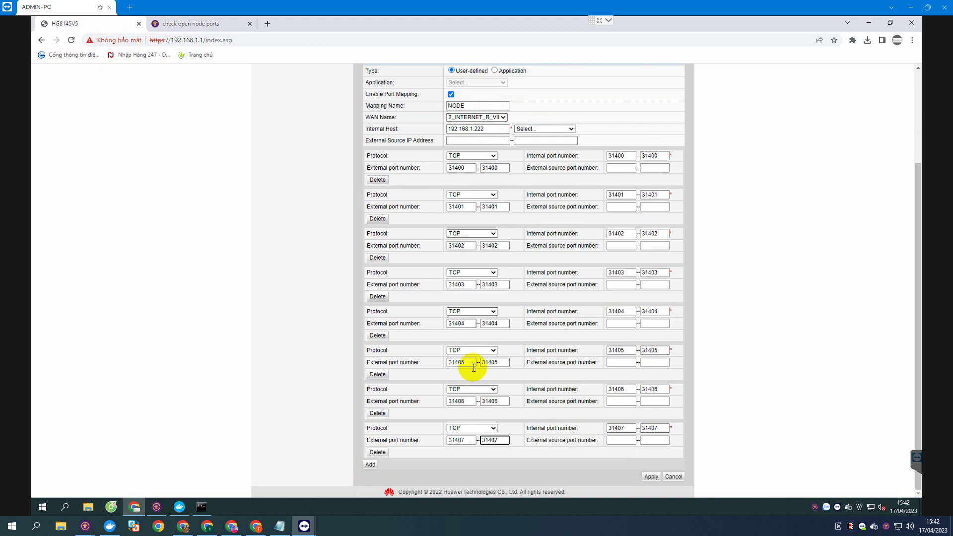
left_click(370, 466)
left_click(621, 467)
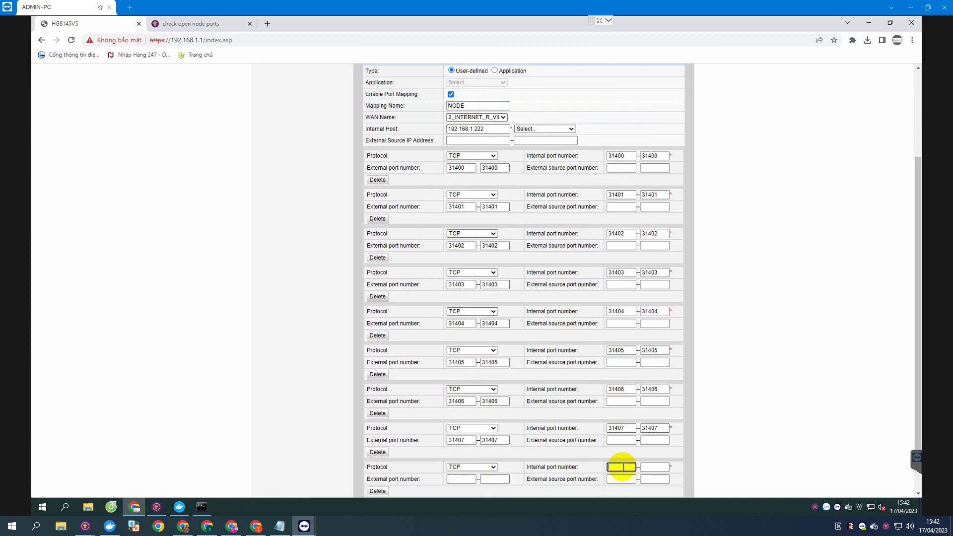
type("31408")
key("Tab")
type("31408")
key("Tab")
type("31408")
key("Tab")
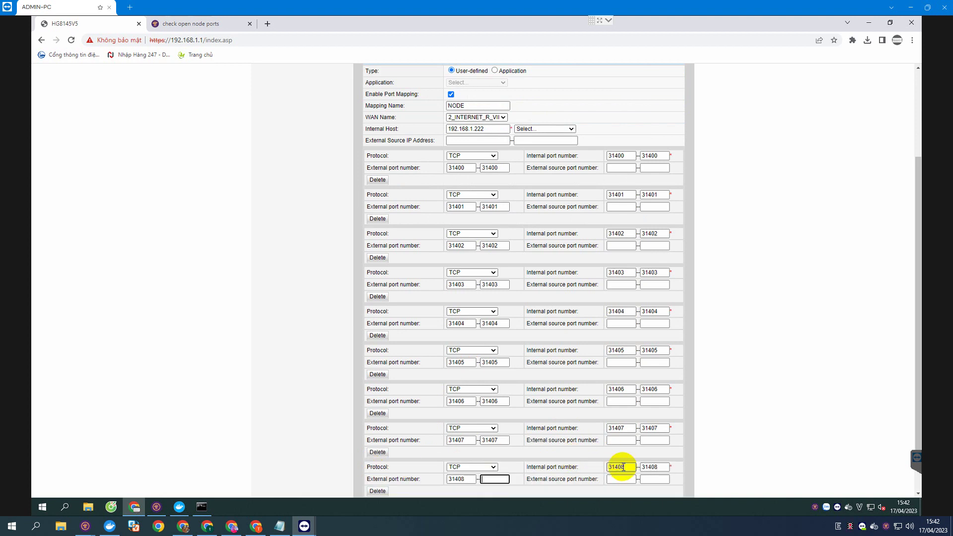
type("31408")
Add a tenth TCP port entry with internal and external ranges 31409–31409, and apply the NODE port mapping
scroll(546, 395, "down", 2)
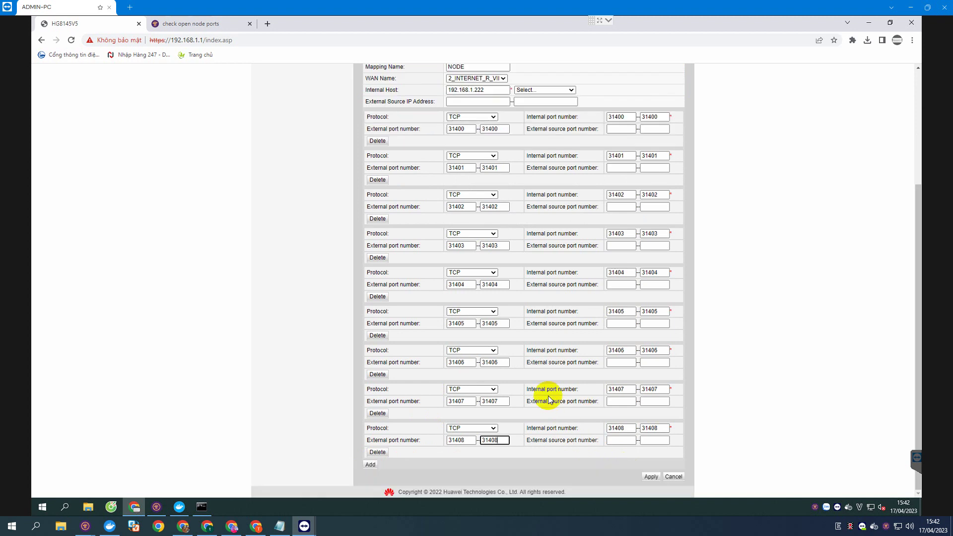
left_click(369, 466)
left_click(617, 466)
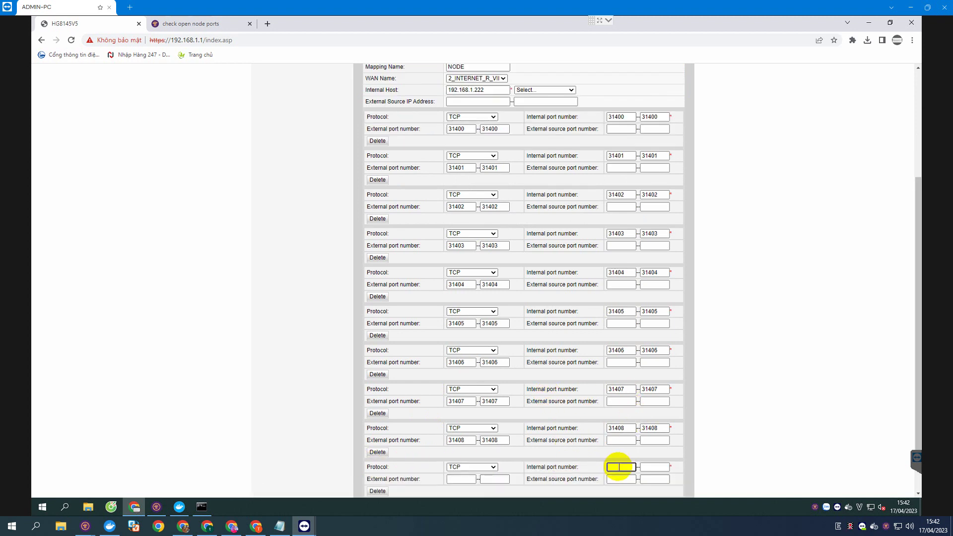
type("31409")
key("Tab")
type("31409")
key("Tab")
type("31409")
key("Tab")
type("31409")
scroll(526, 341, "down", 2)
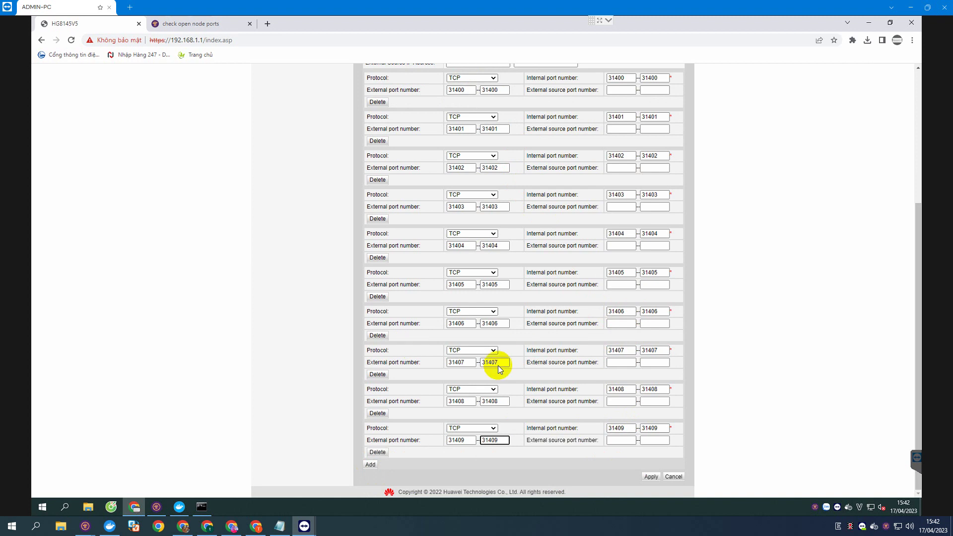
left_click(654, 478)
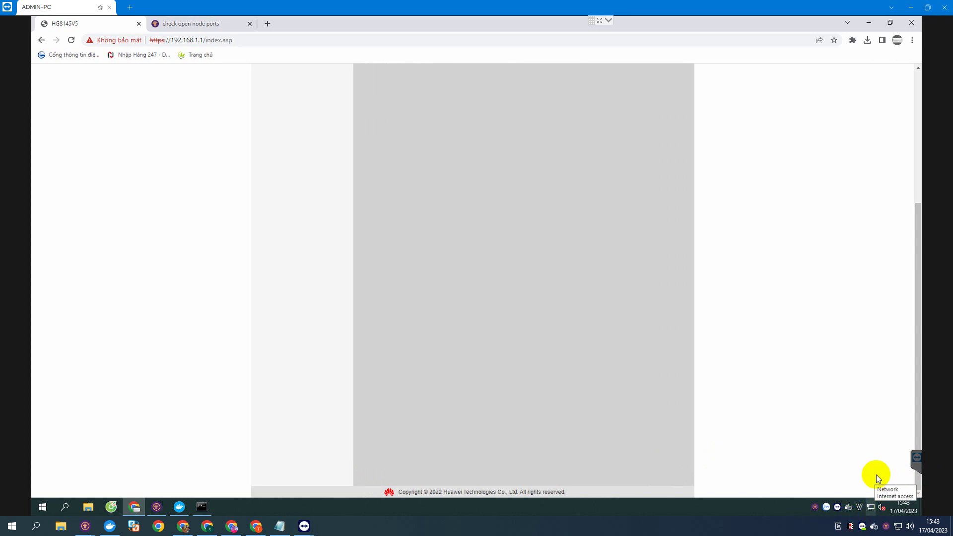
Switch to the Windows network settings and view the Ethernet adapter's Internet Protocol Version 4 (TCP/IPv4) properties
right_click(872, 506)
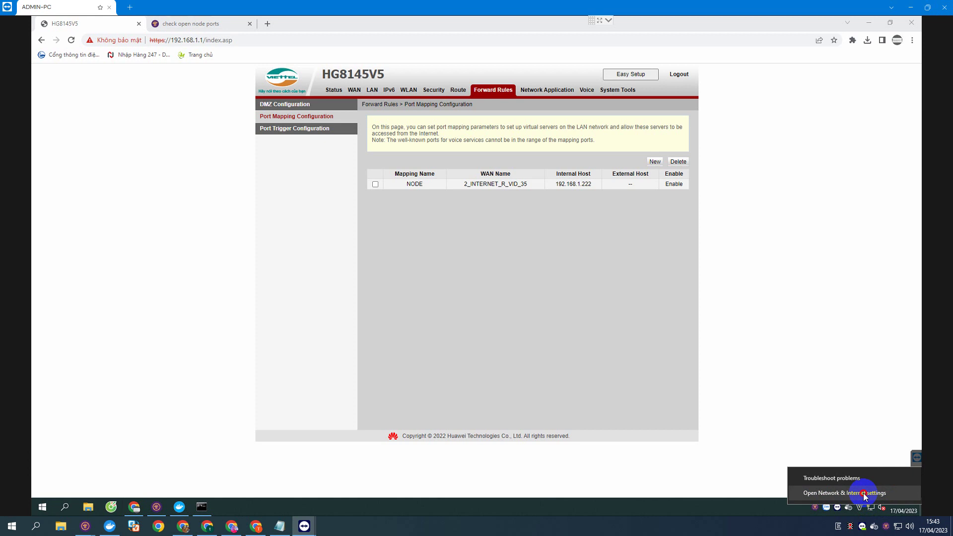
left_click(862, 493)
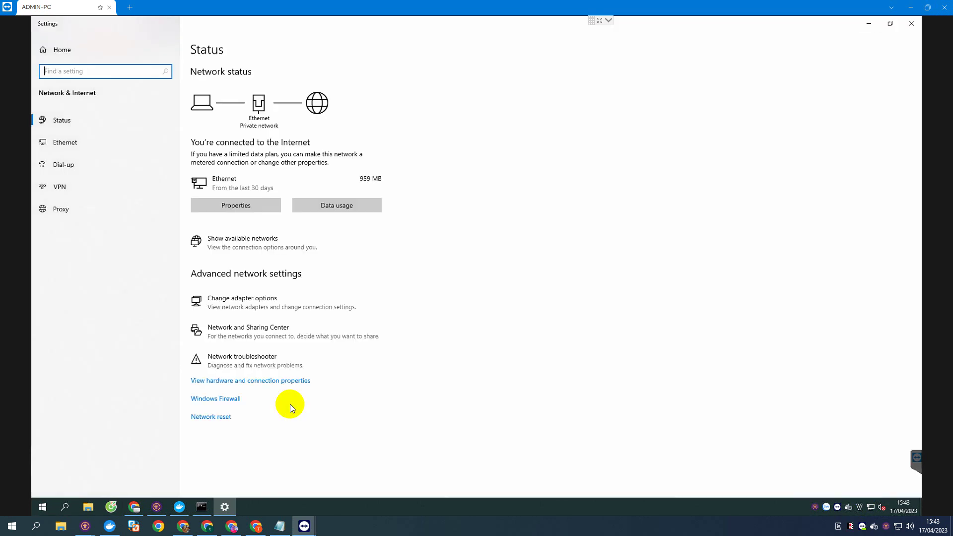
left_click(63, 145)
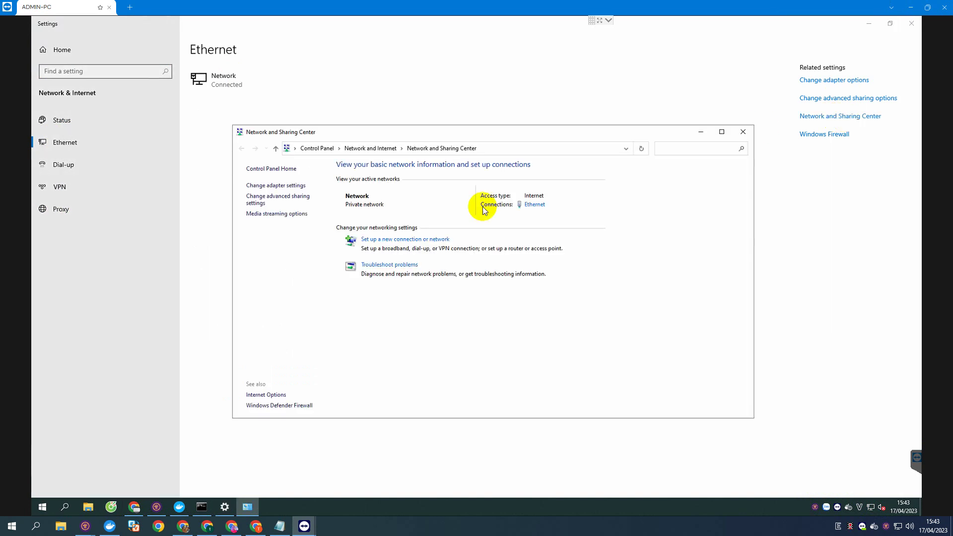
left_click(535, 205)
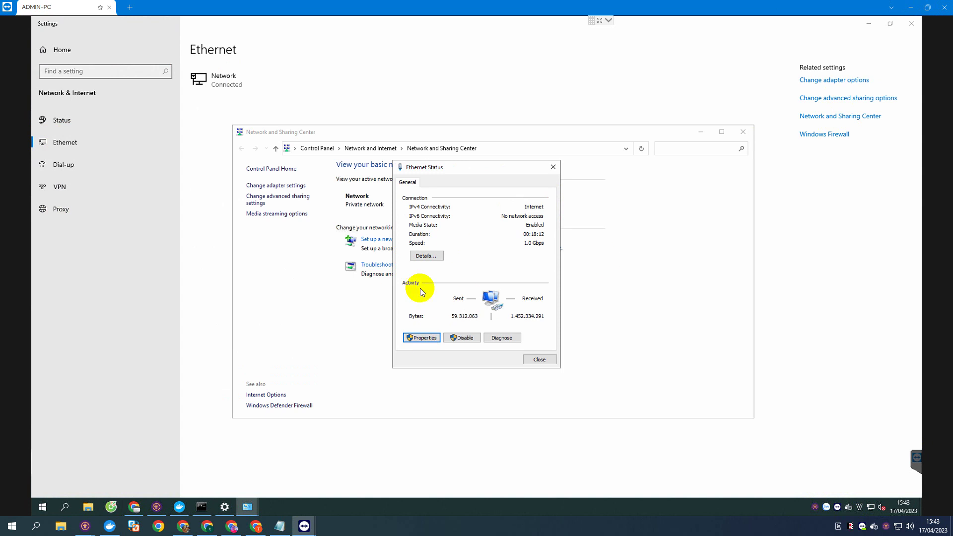
left_click(421, 338)
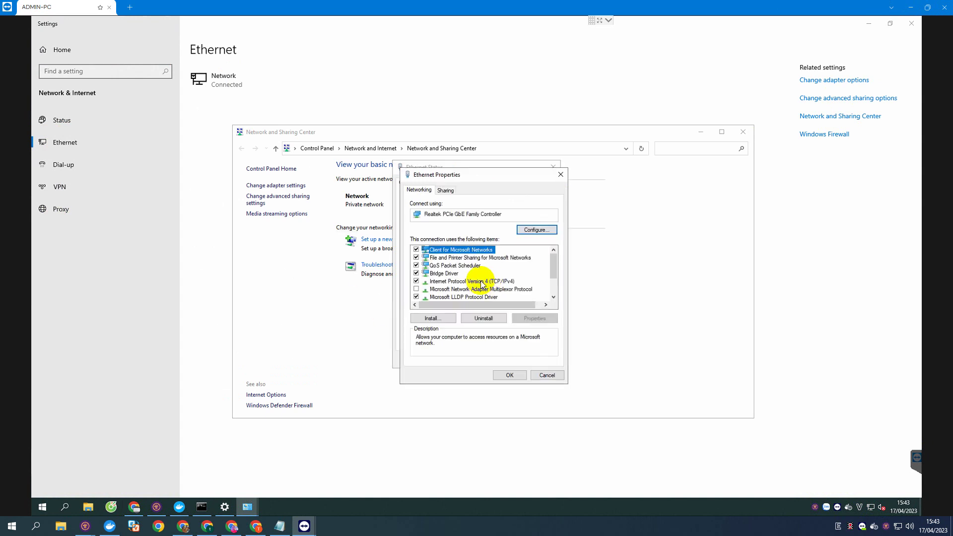
double_click(479, 281)
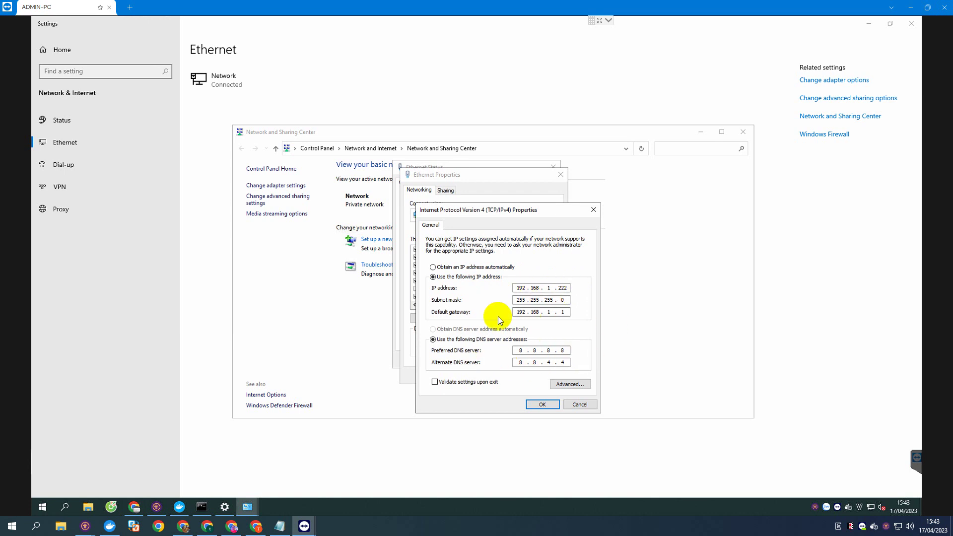
Accept and close the IPv4, Ethernet and network settings windows, and bring up the check open node ports page in the browser
left_click(541, 404)
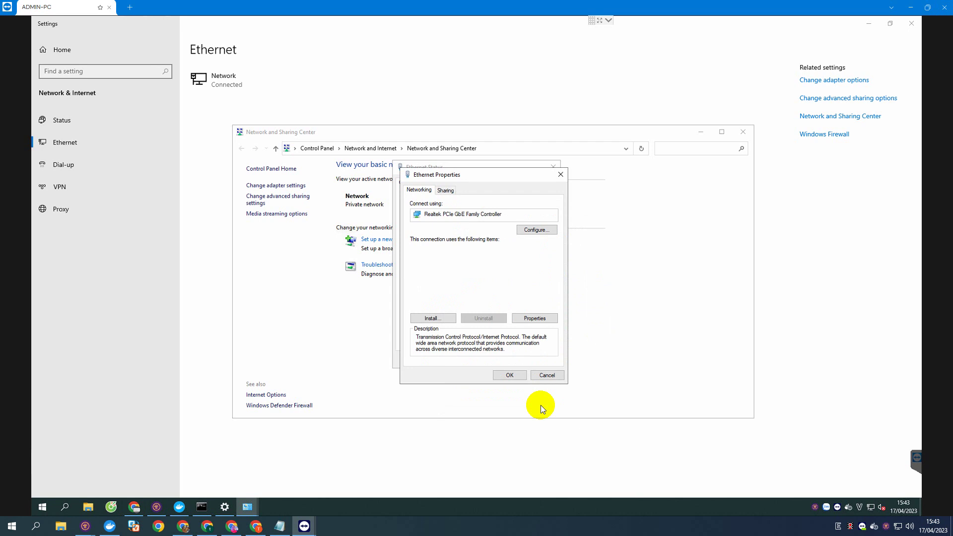
left_click(508, 371)
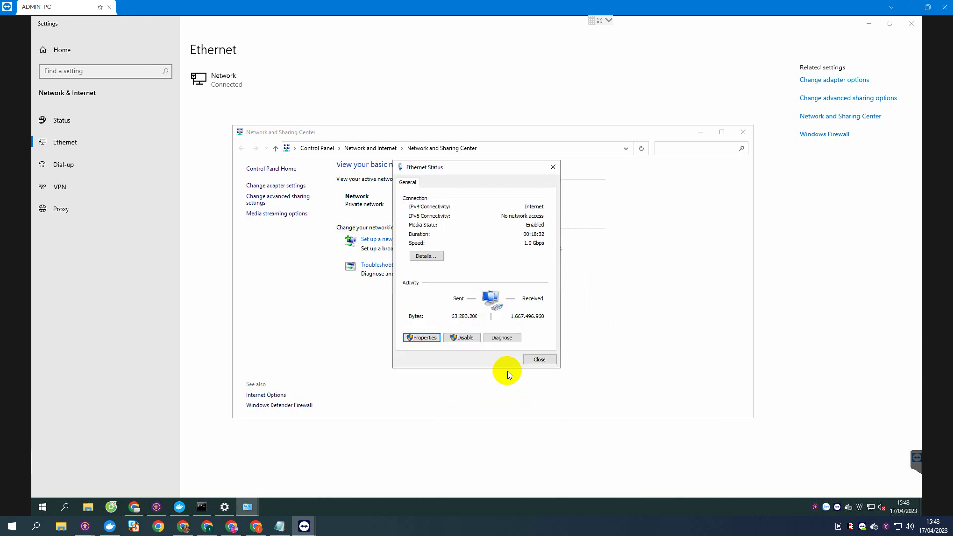
left_click(526, 360)
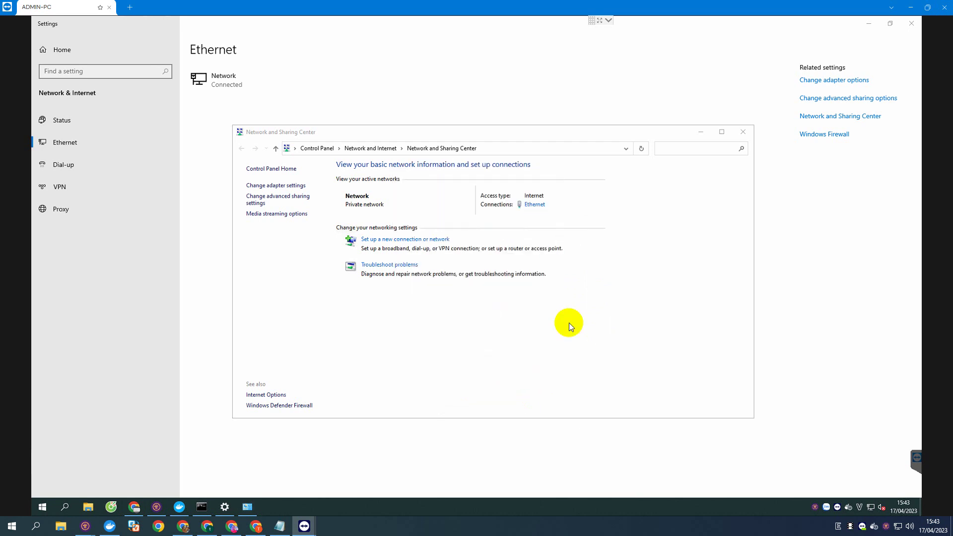
left_click(742, 133)
left_click(912, 24)
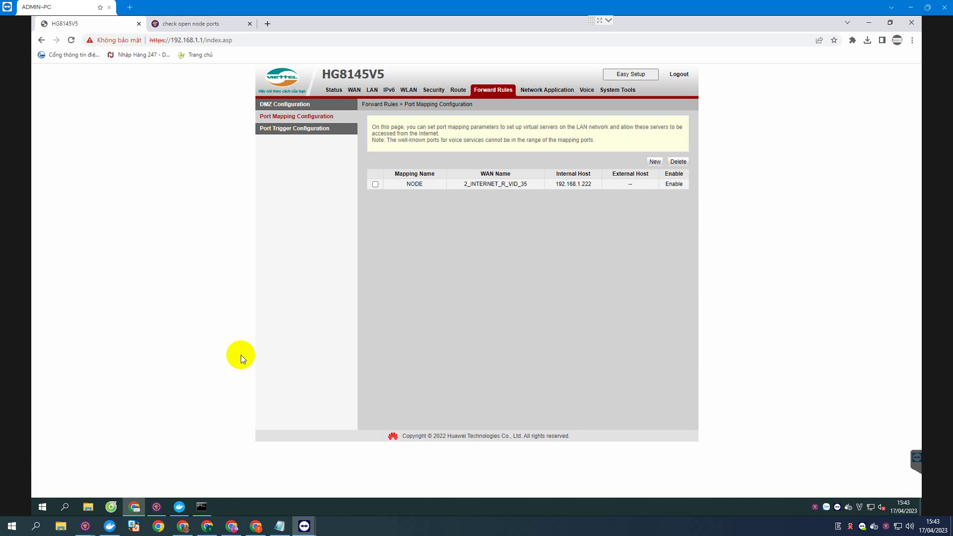
left_click(204, 24)
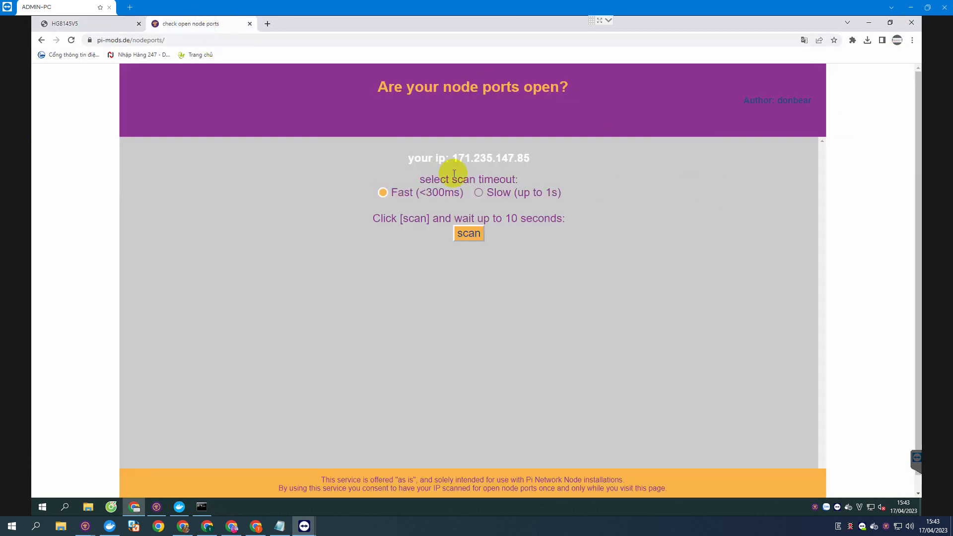
left_click(521, 179)
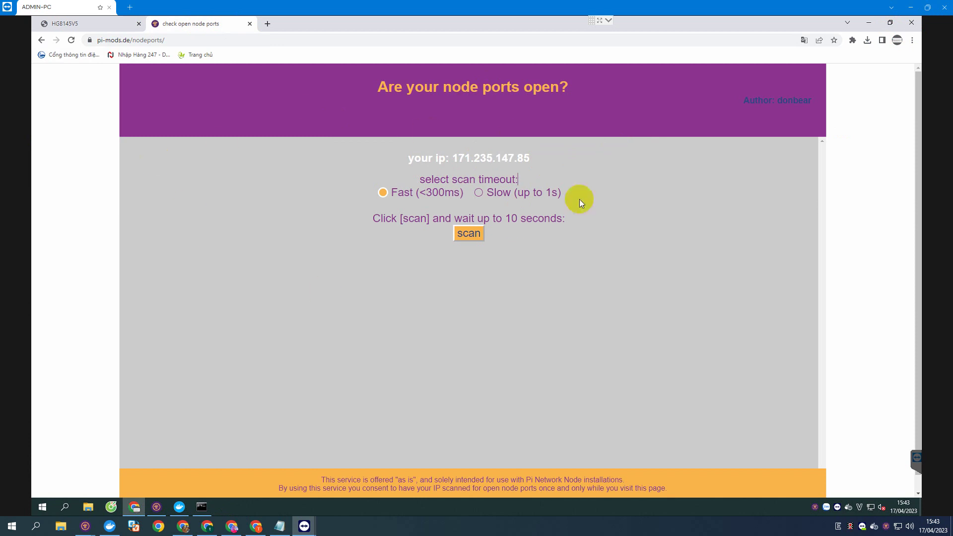
Switch to Docker and Pi Node, leave the Troubleshooting page, and examine the local and latest block numbers
left_click(181, 501)
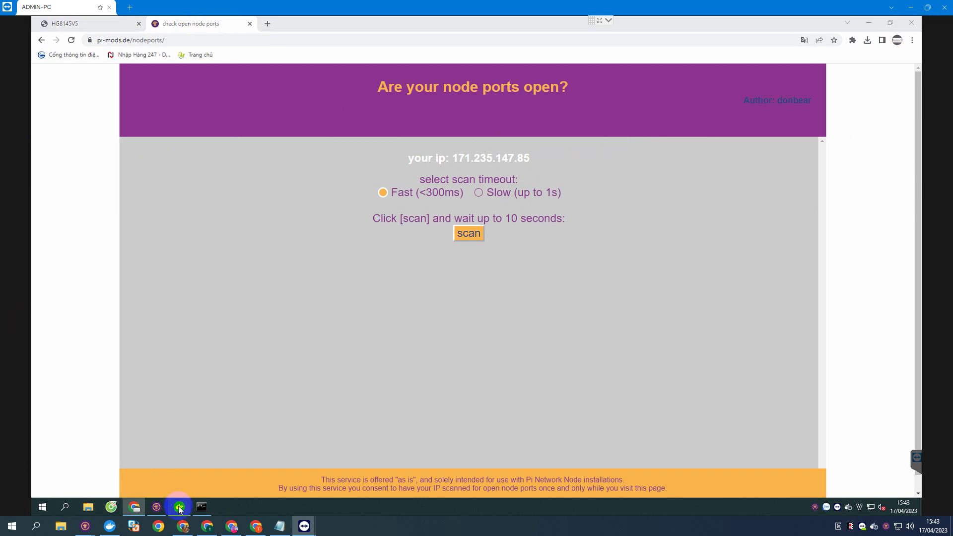
left_click(156, 506)
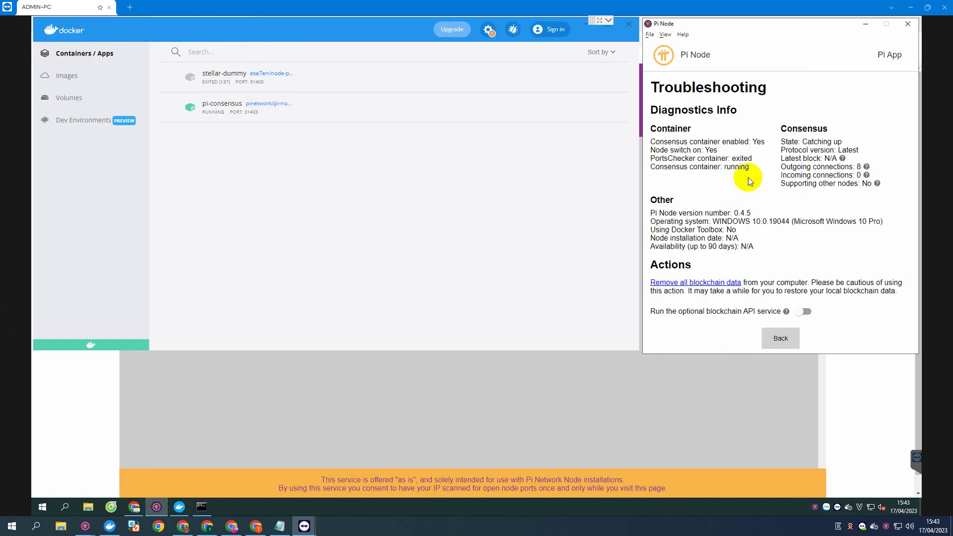
left_click(779, 337)
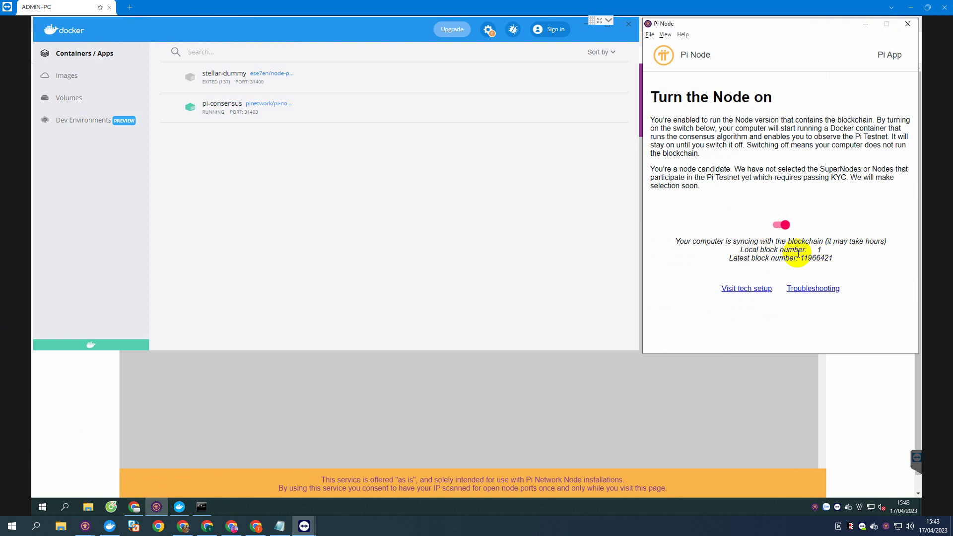
left_click_drag(800, 258, 778, 258)
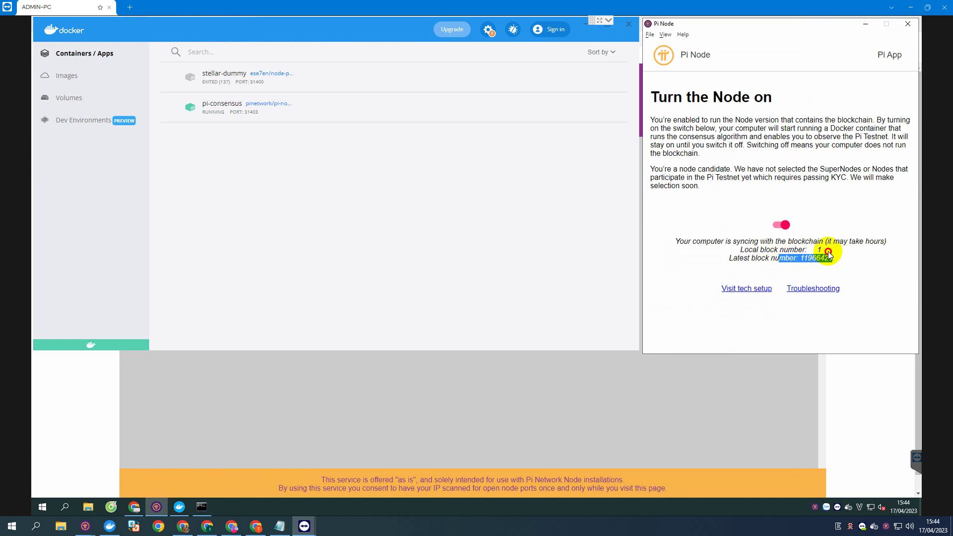
left_click(807, 248)
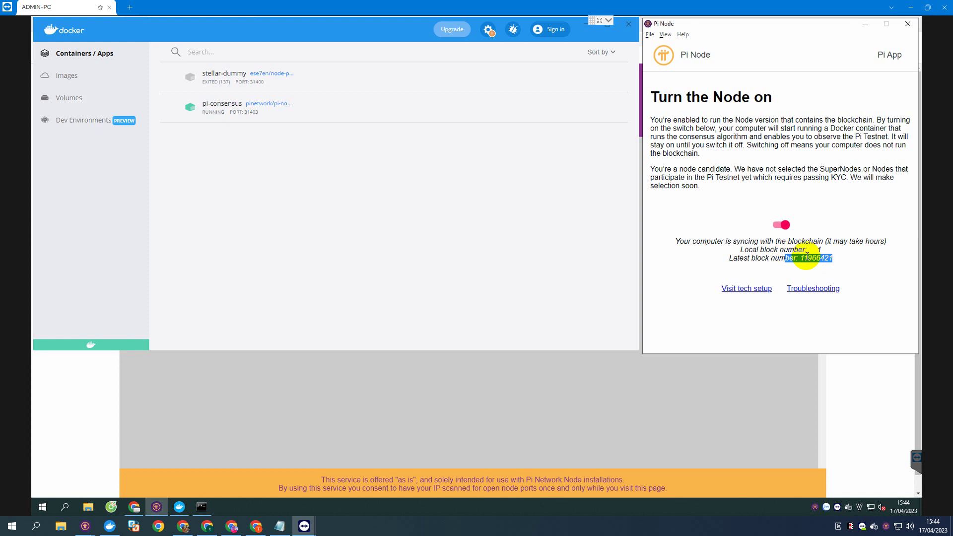
double_click(817, 250)
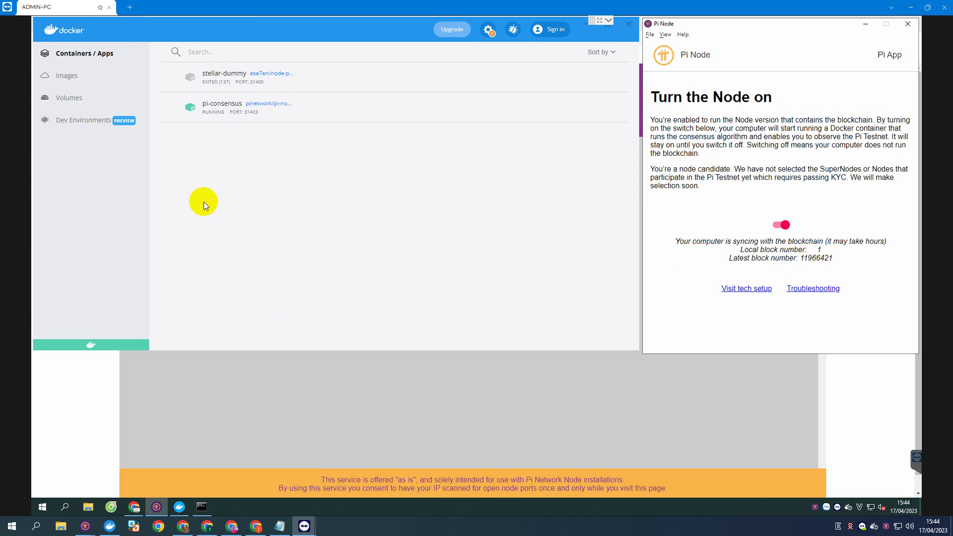
Return to the node port checker, run a scan with the Fast (<300ms) timeout, and review the status and latency of each port
left_click(261, 407)
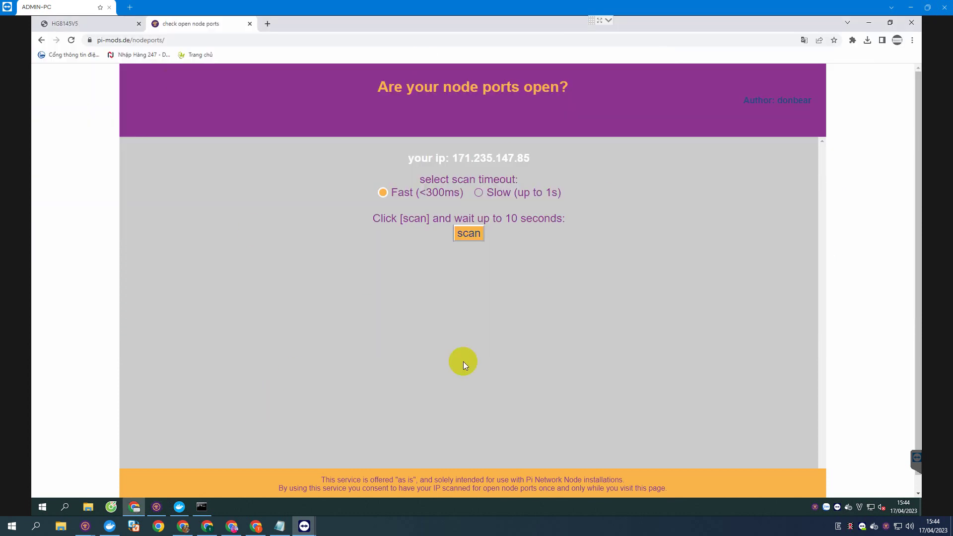
left_click(460, 237)
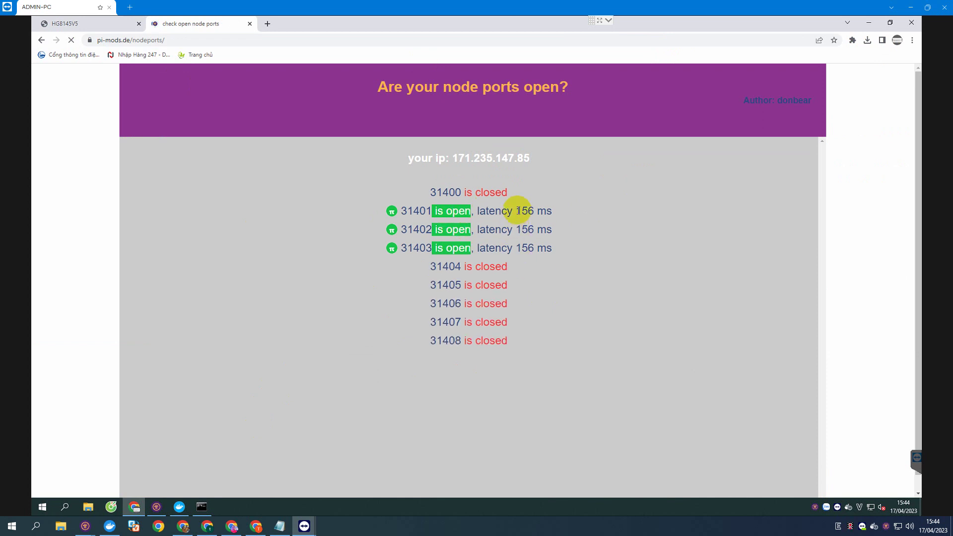
left_click_drag(517, 210, 558, 212)
left_click_drag(514, 237, 571, 234)
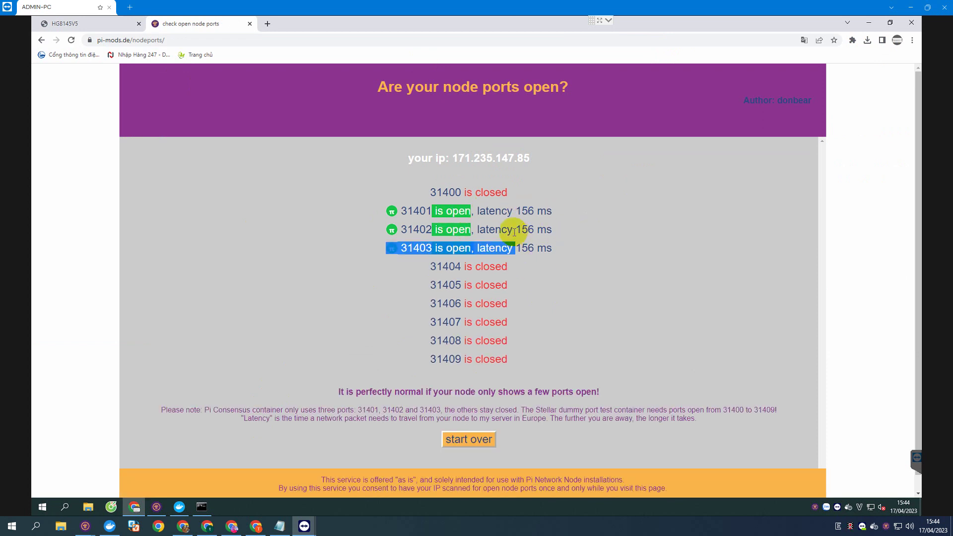
left_click_drag(513, 229, 572, 248)
left_click(593, 211)
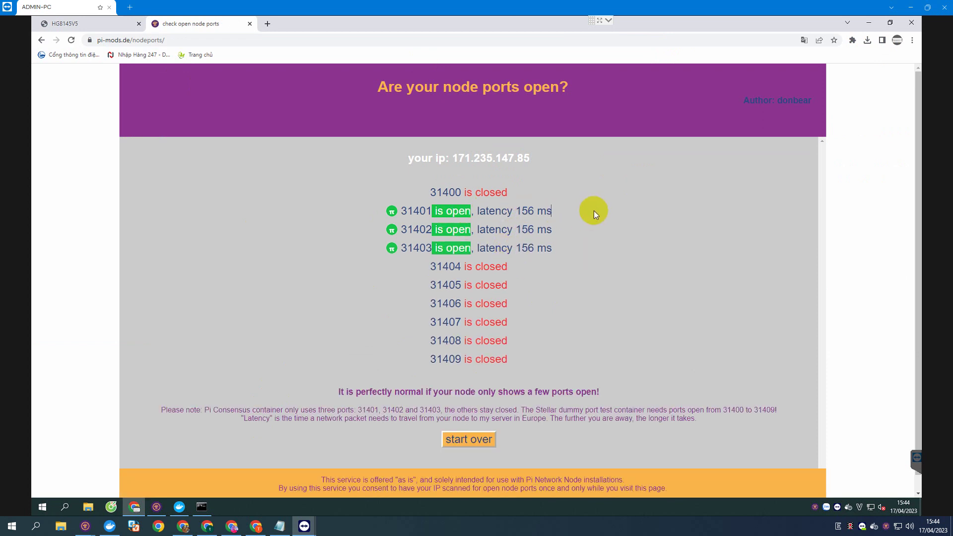
scroll(594, 210, "down", 1)
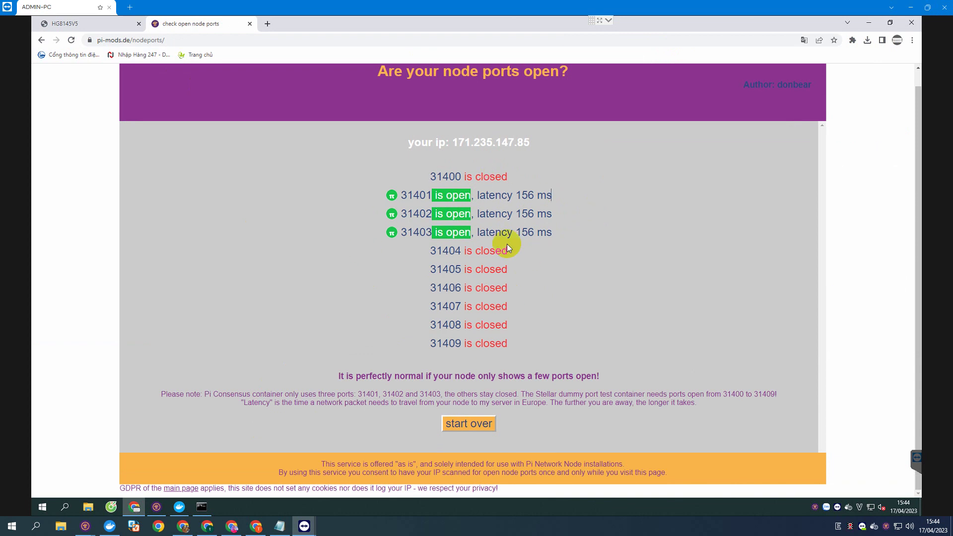
Start the port check over and run a scan with the Slow (up to 1s) timeout
left_click(456, 424)
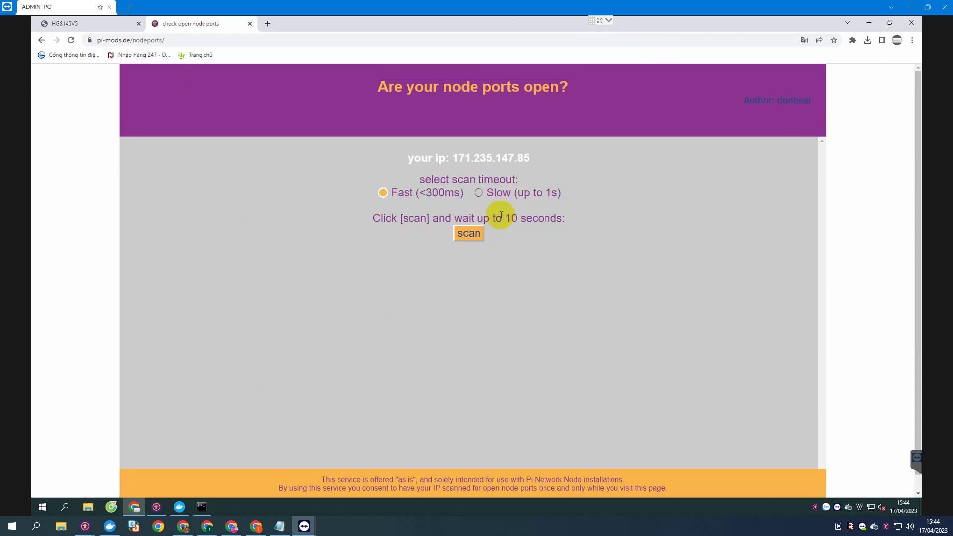
left_click(478, 194)
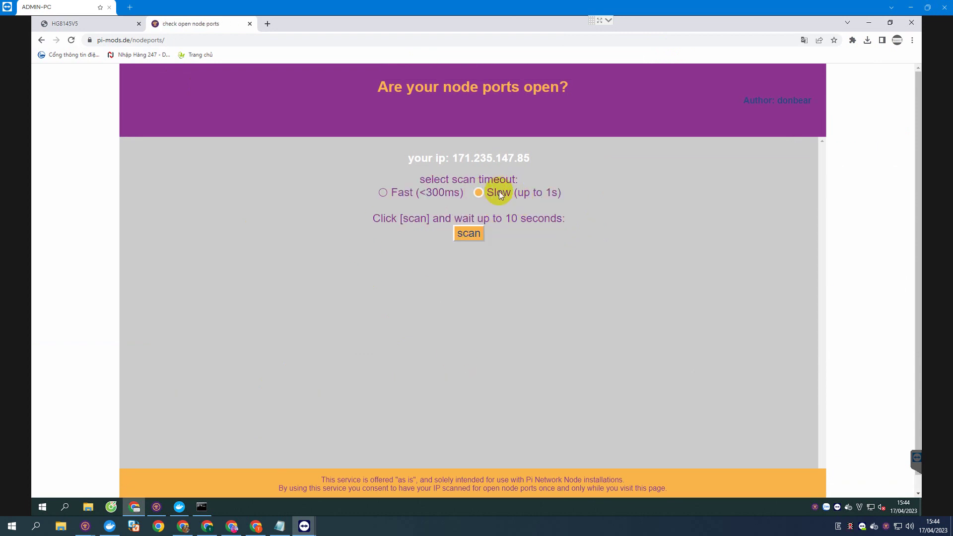
left_click(468, 237)
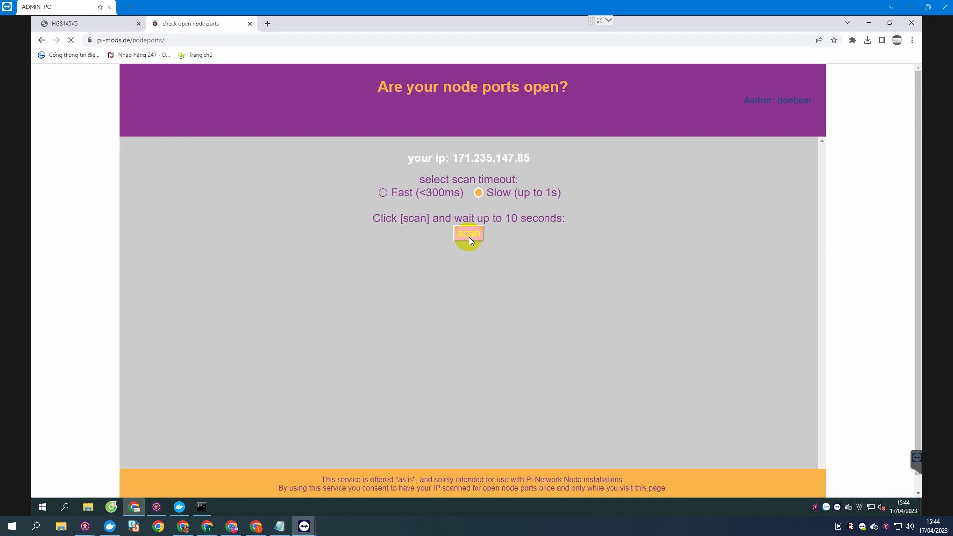